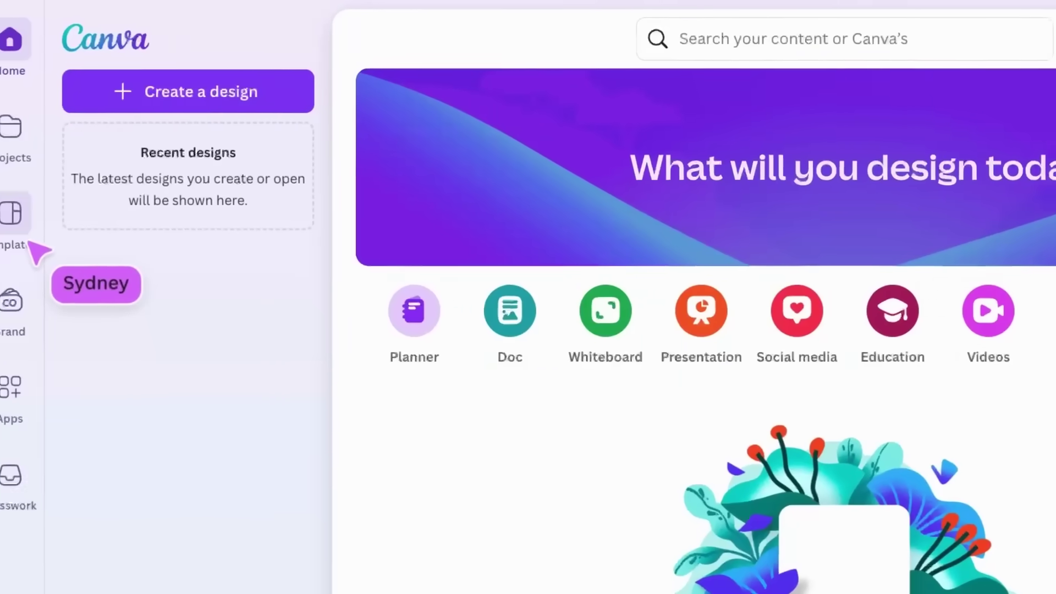
# Step: Search the templates gallery for 'education presentation'
pyautogui.click(26, 163)
pyautogui.scroll(-5, 345, 382)
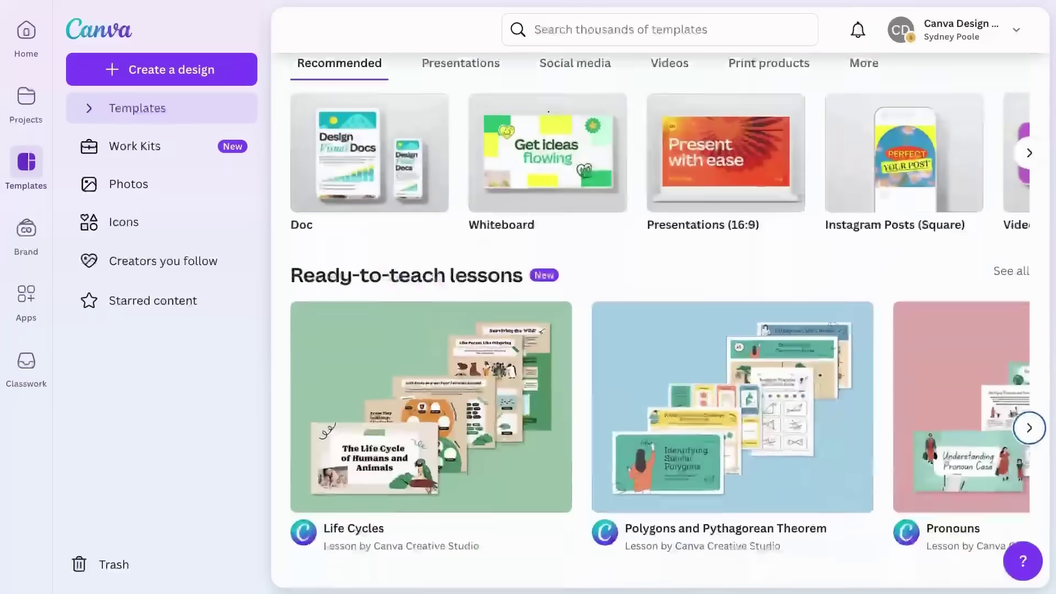
pyautogui.scroll(-5, 660, 319)
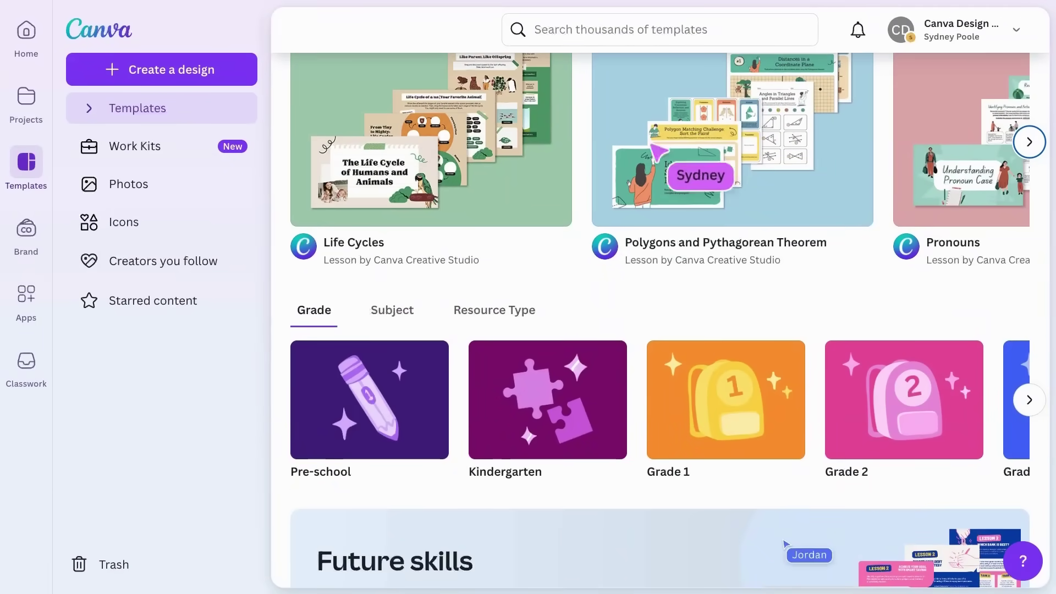
pyautogui.click(699, 36)
pyautogui.write('education presentation')
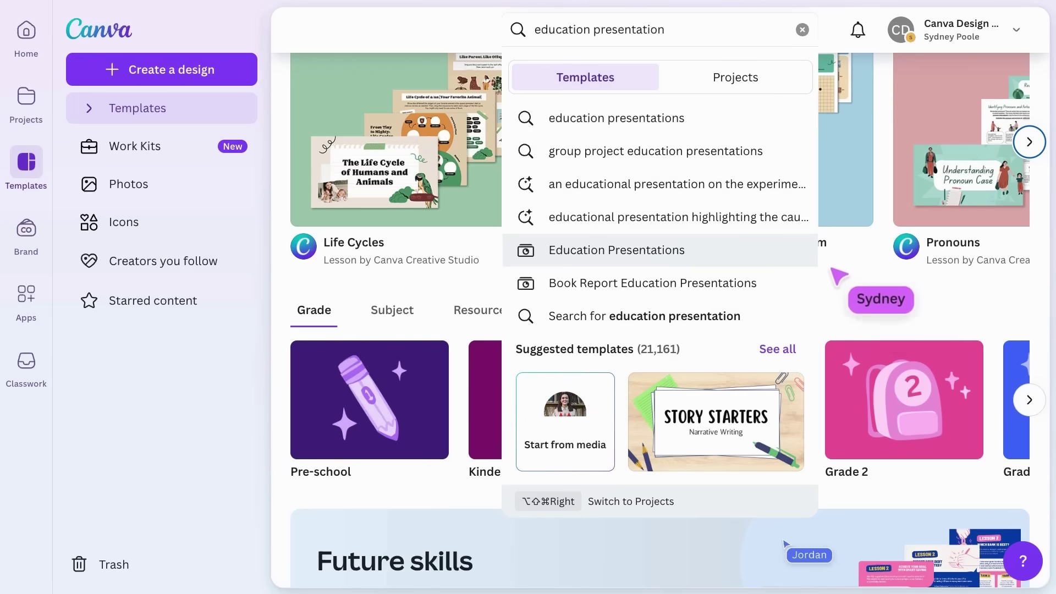
pyautogui.click(868, 308)
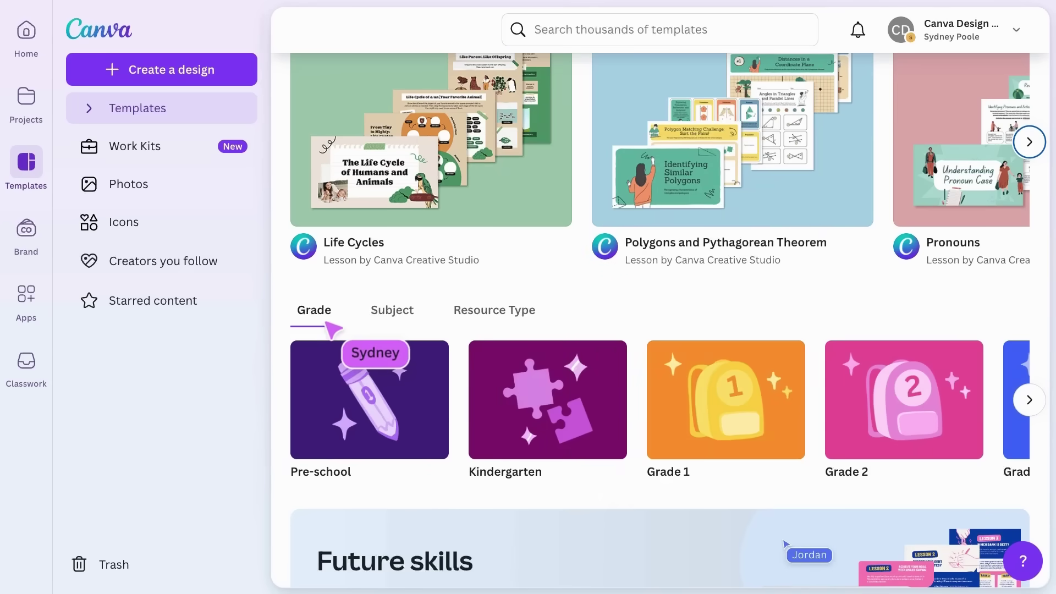
# Step: Browse the Science education templates and filter the topic to Environment
pyautogui.click(401, 323)
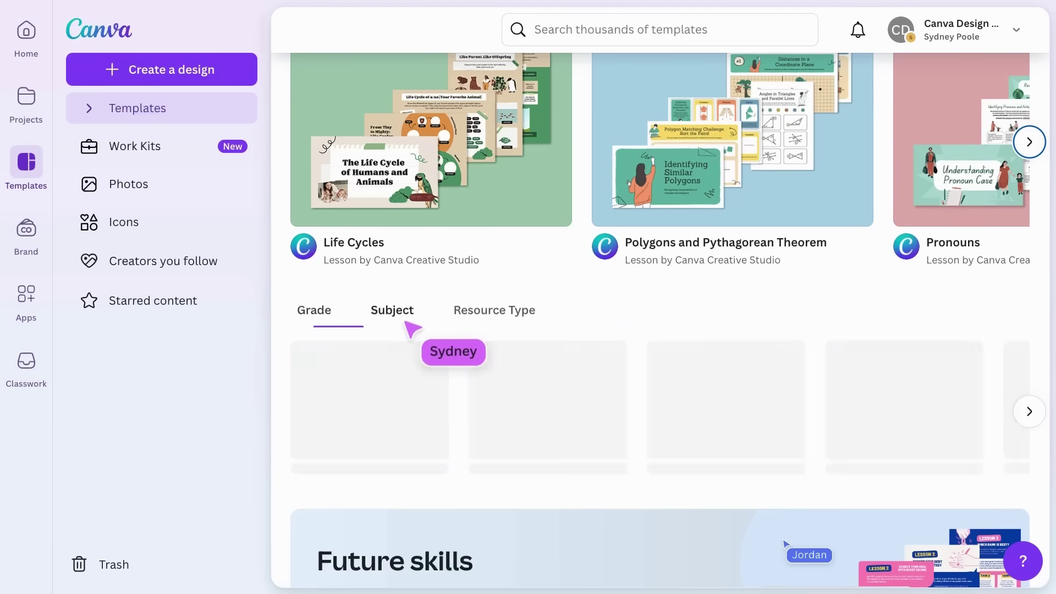
pyautogui.click(509, 326)
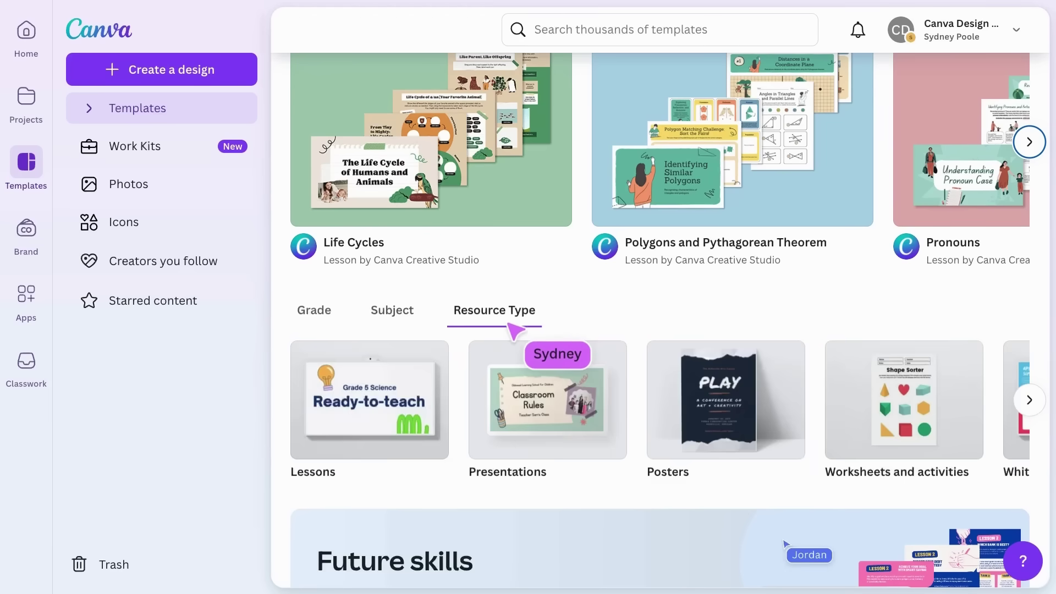
pyautogui.click(401, 324)
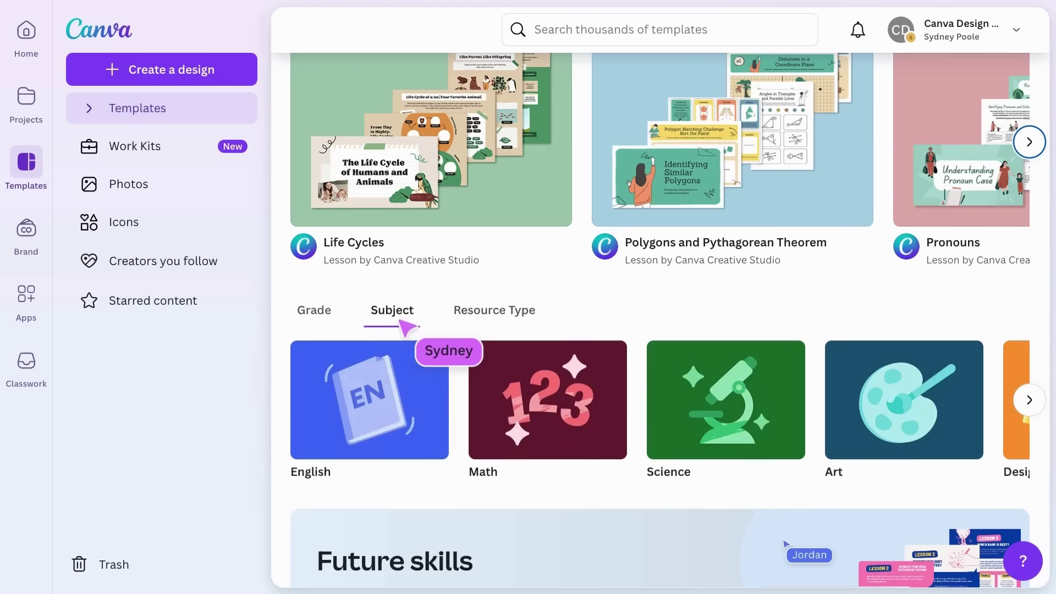
pyautogui.click(668, 367)
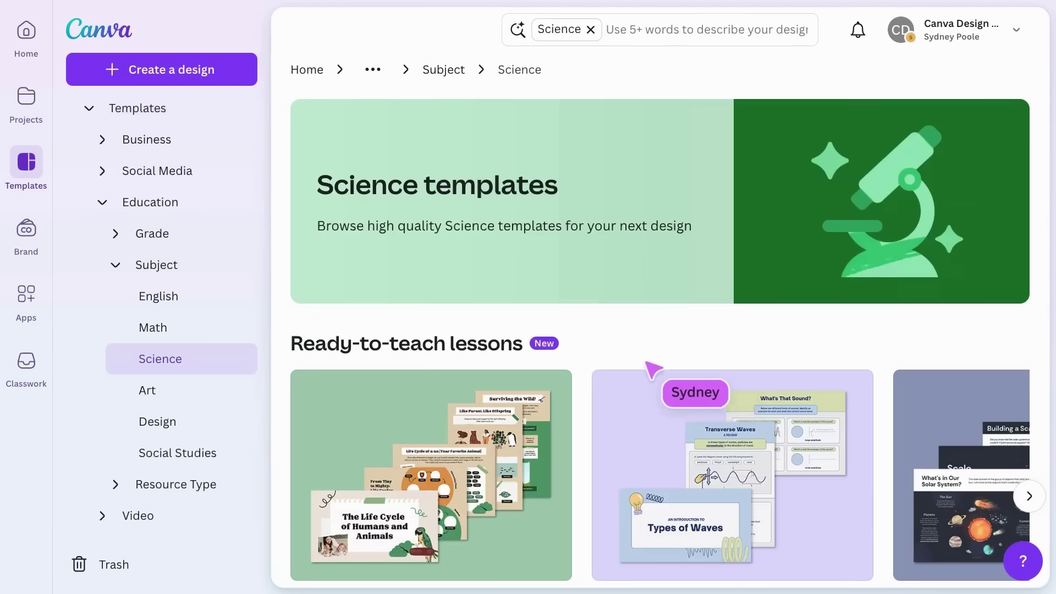
pyautogui.scroll(-8, 620, 311)
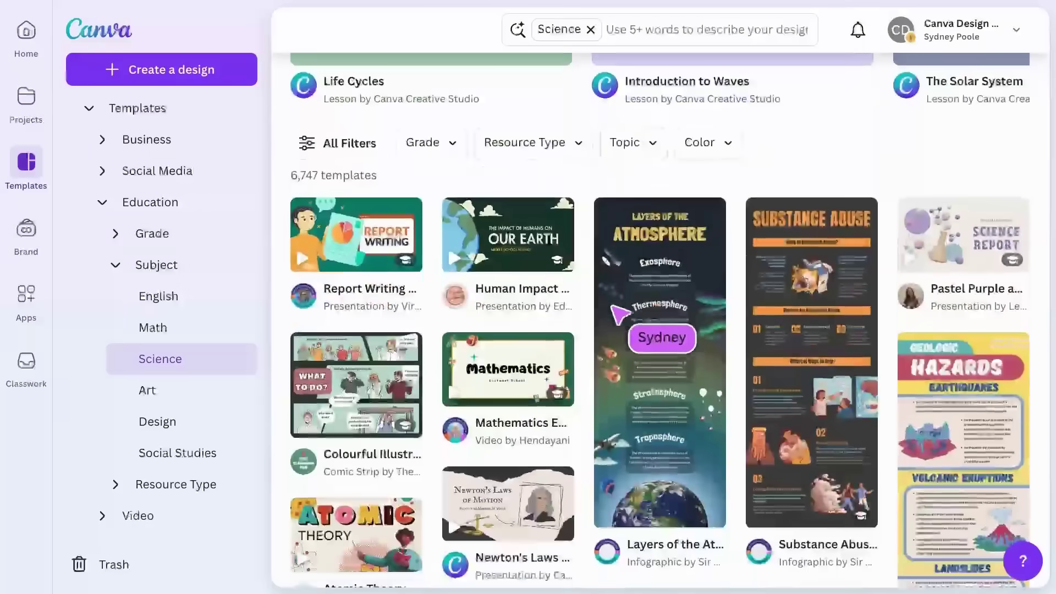
pyautogui.click(658, 141)
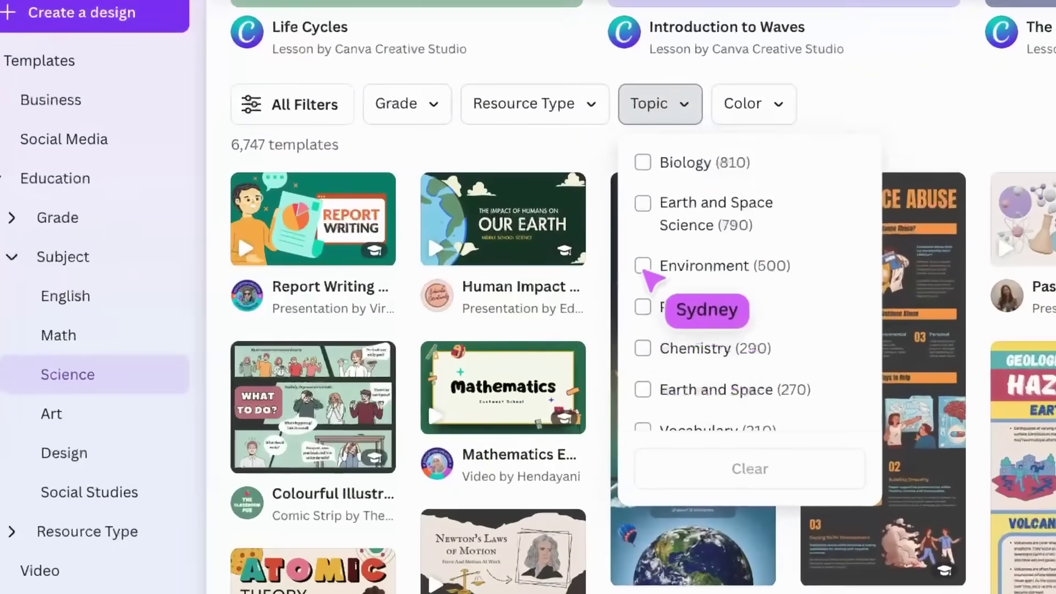
pyautogui.click(620, 272)
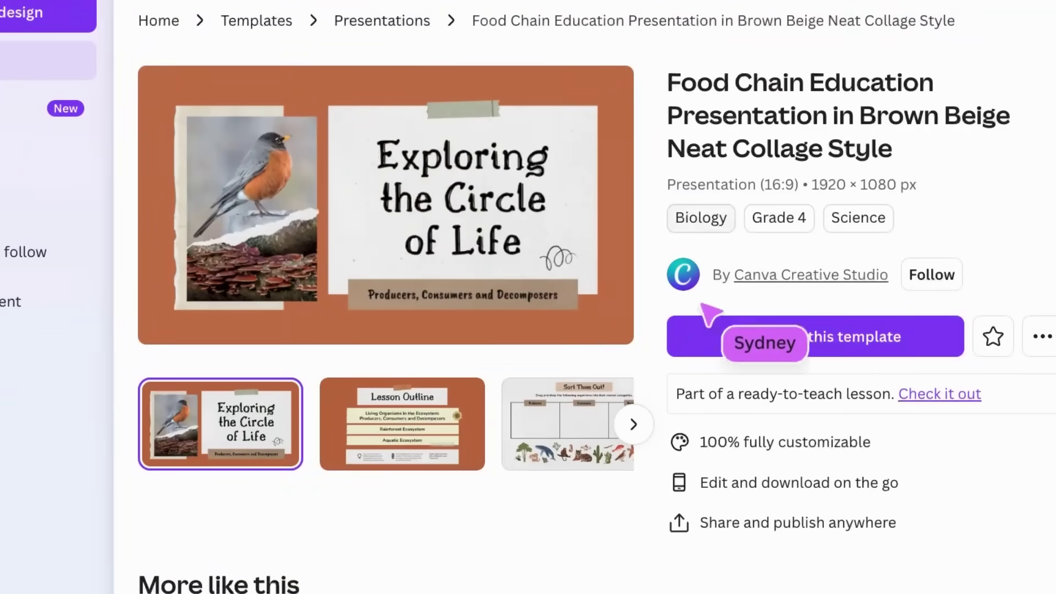
# Step: Start a design from the template and name it 'Food Chains - Science Unit'
pyautogui.click(781, 351)
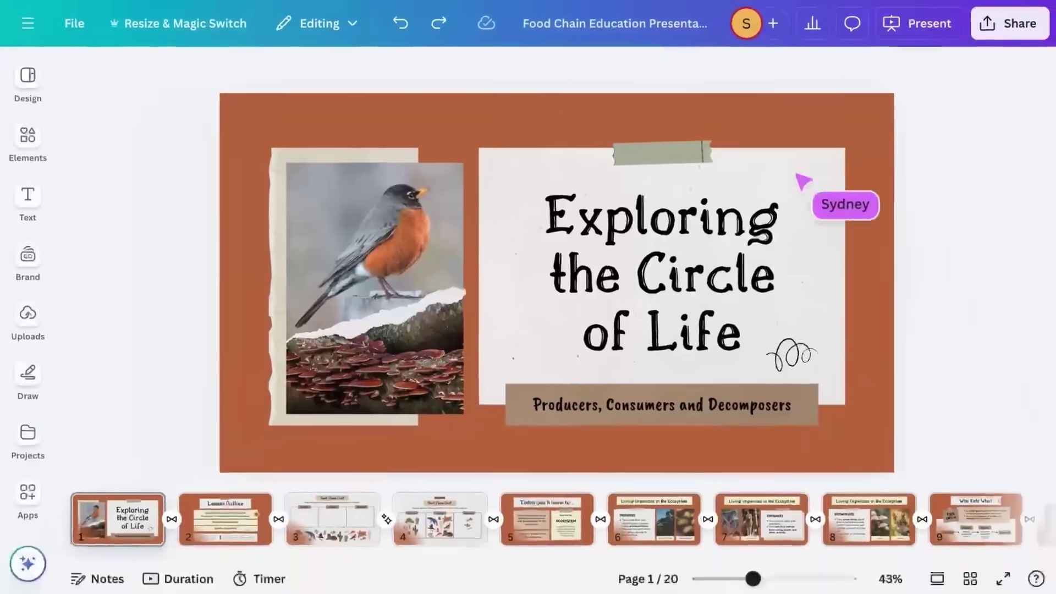
pyautogui.doubleClick(497, 32)
pyautogui.write('Food Chains - Science Unit')
pyautogui.press('Return')
# Step: Add a text label and retitle the cover 'Food chains in an ecosystem'
pyautogui.press('t')
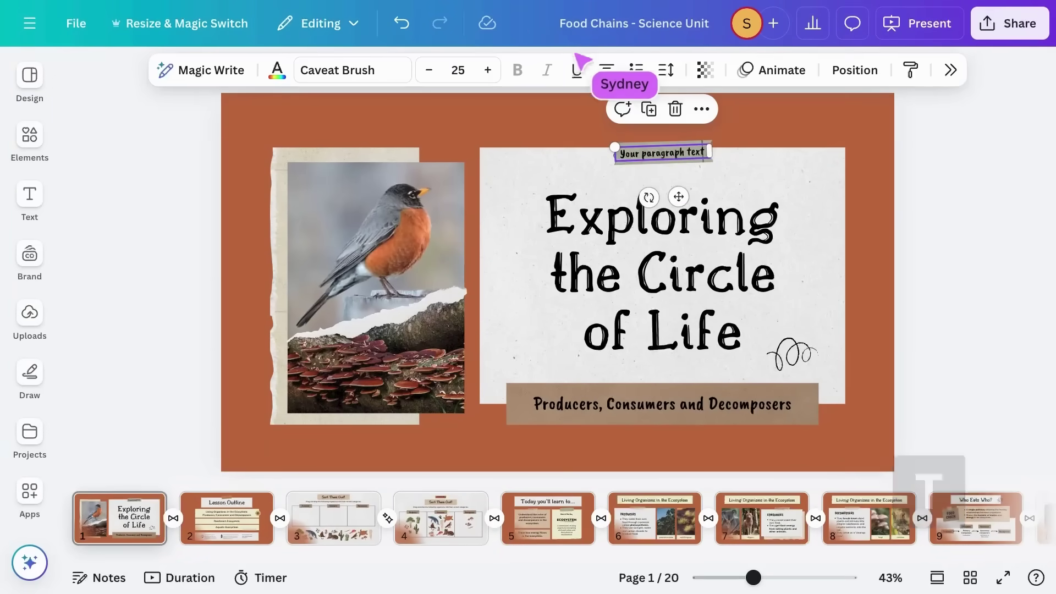
pyautogui.doubleClick(650, 152)
pyautogui.doubleClick(791, 339)
pyautogui.doubleClick(792, 338)
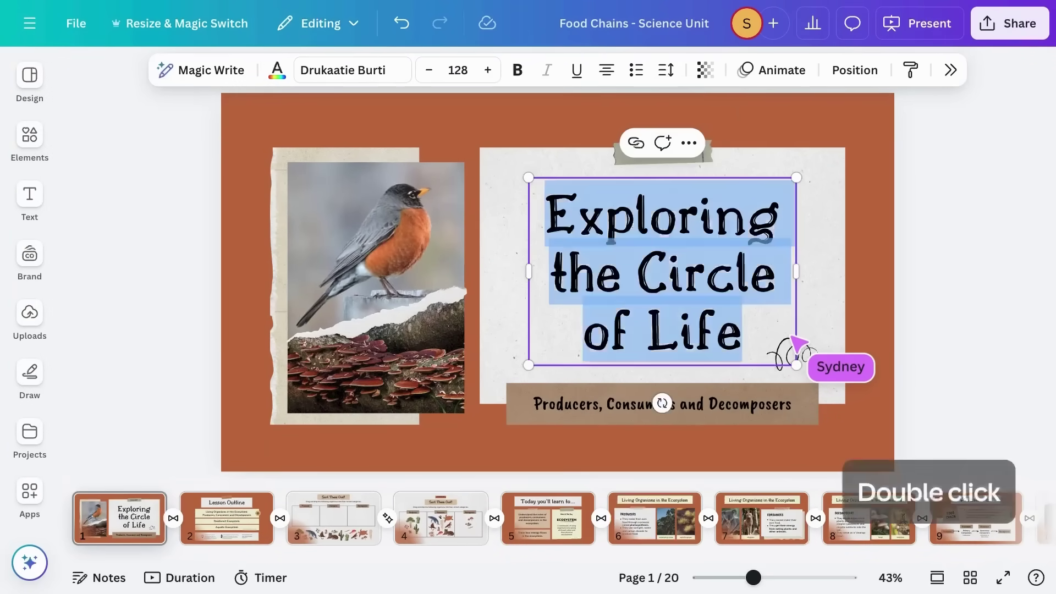
pyautogui.write('Food chains in an ecosystem')
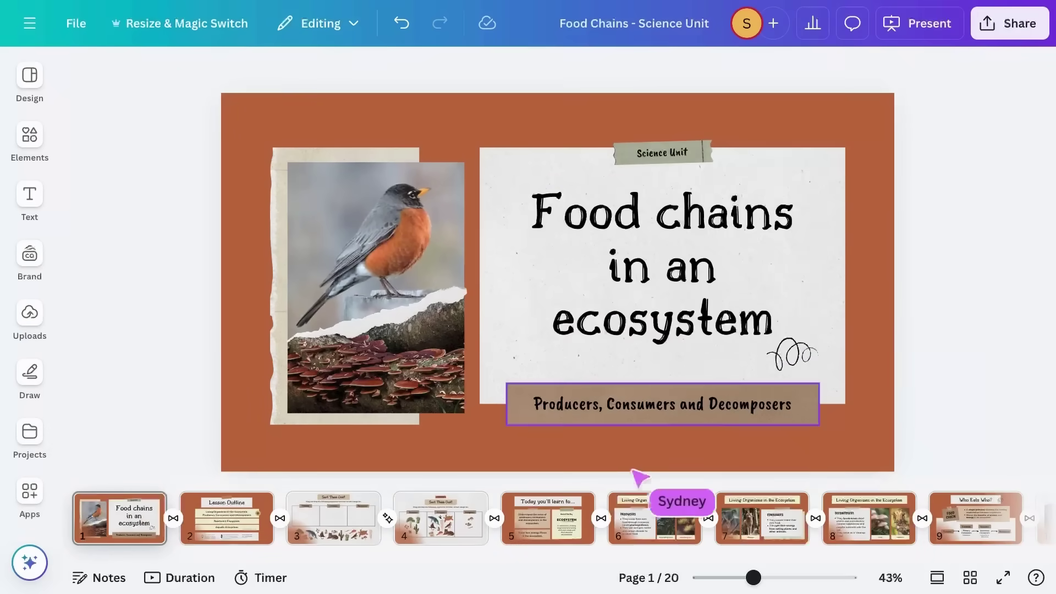
pyautogui.click(550, 519)
# Step: Search the element library for 'ecosystems' graphics
pyautogui.click(33, 138)
pyautogui.click(259, 79)
pyautogui.write('ecosystems')
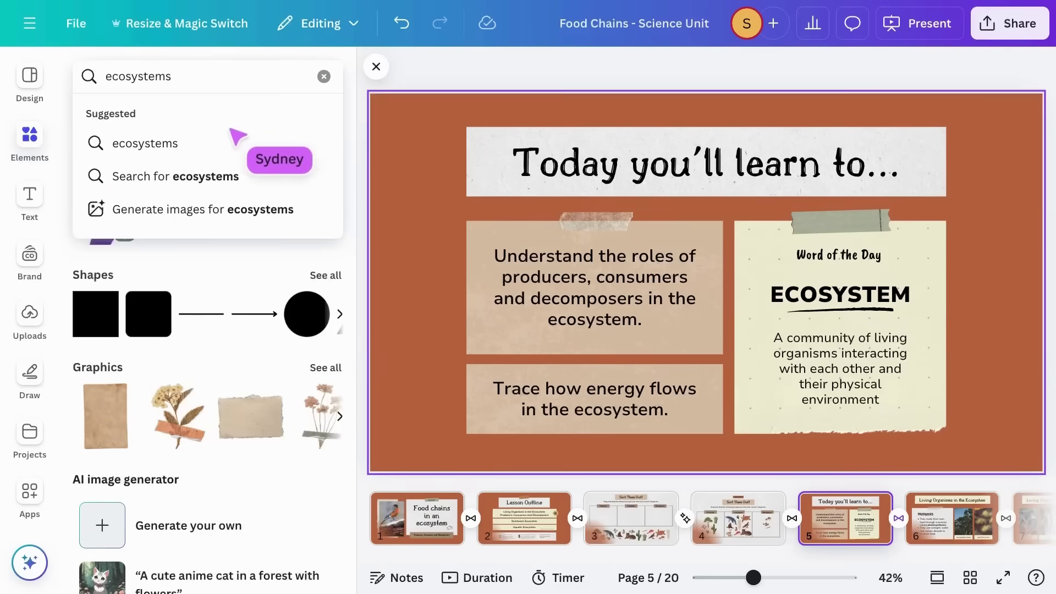
pyautogui.click(170, 140)
pyautogui.click(326, 202)
pyautogui.scroll(-10, 208, 363)
pyautogui.scroll(-5, 299, 288)
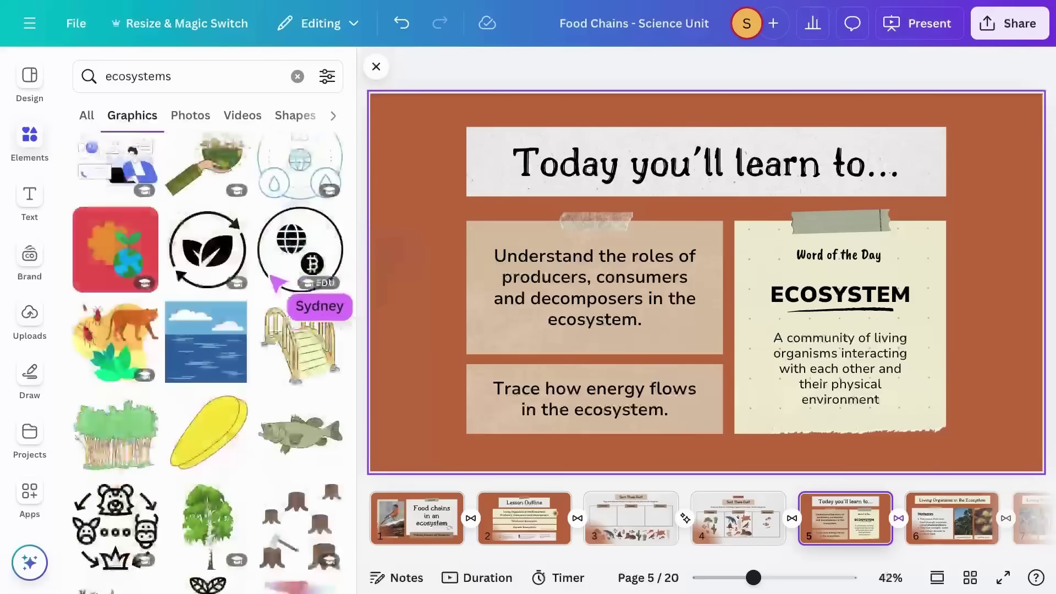
# Step: Add the big cat and beetles graphic, shrunk into slide 5's bottom-right corner
pyautogui.click(119, 344)
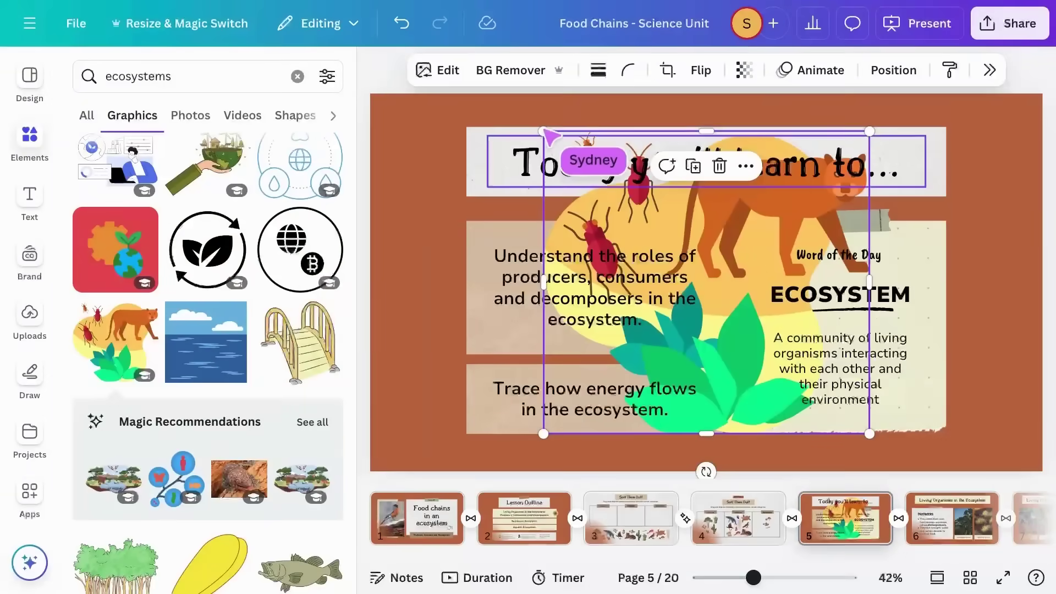
pyautogui.moveTo(544, 132); pyautogui.dragTo(899, 384)
pyautogui.click(864, 357)
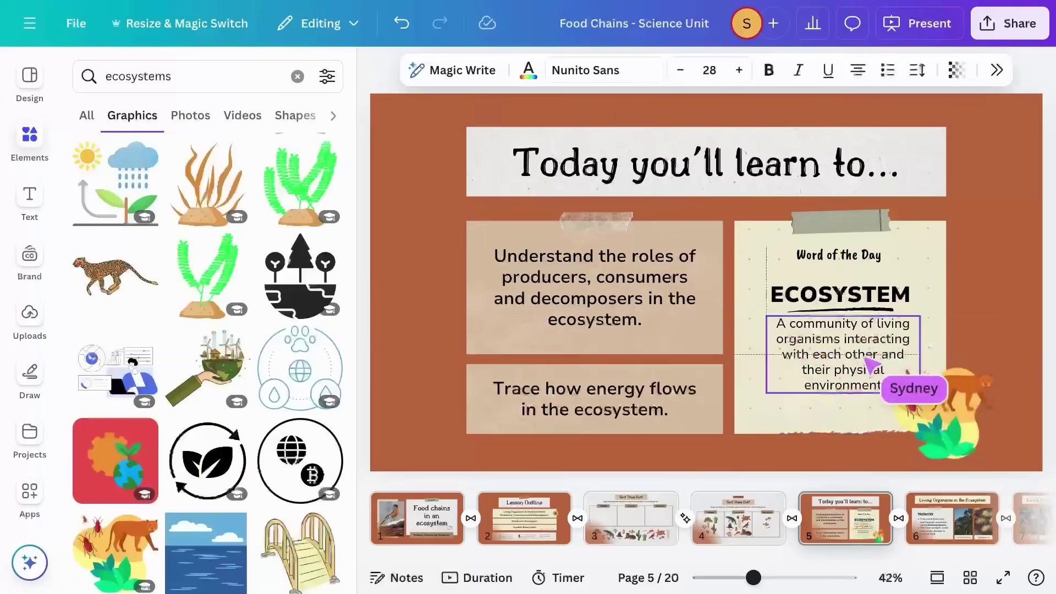
pyautogui.click(379, 77)
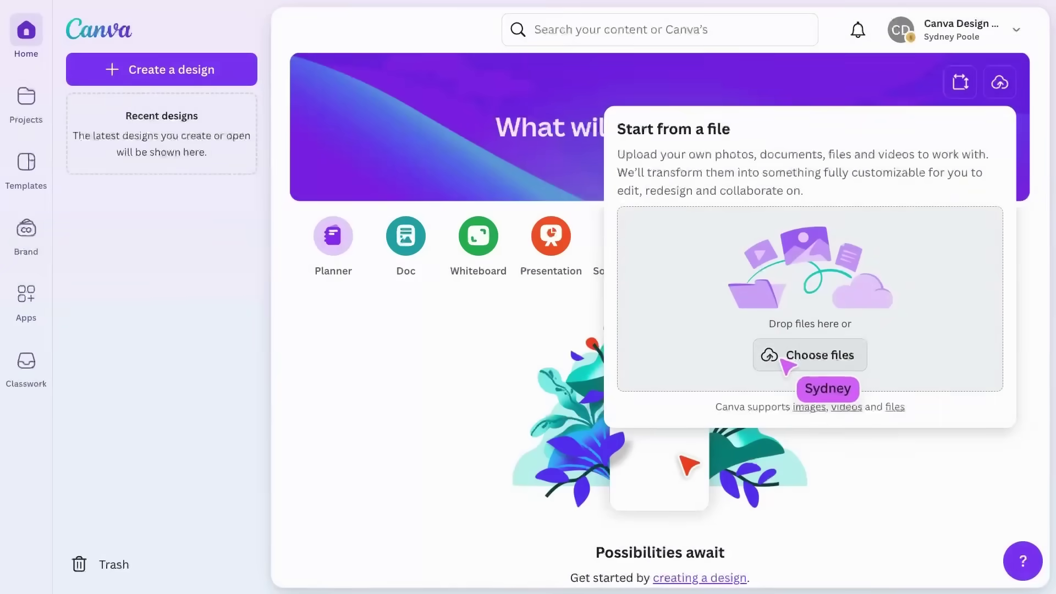
# Step: Import Activity APEX Predator.pdf from the Desktop and open it as a design
pyautogui.click(784, 361)
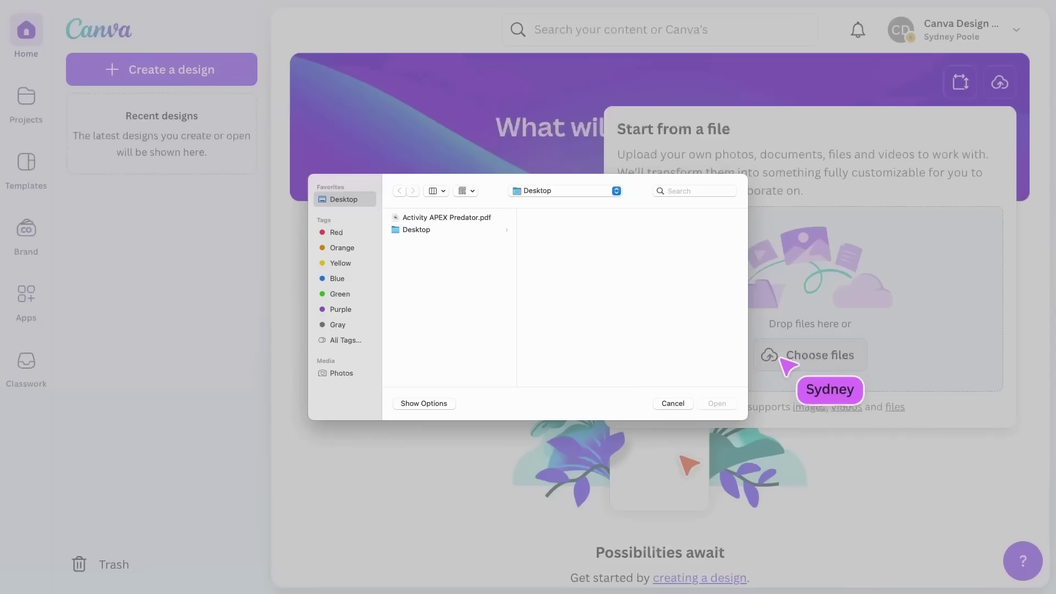
pyautogui.click(443, 218)
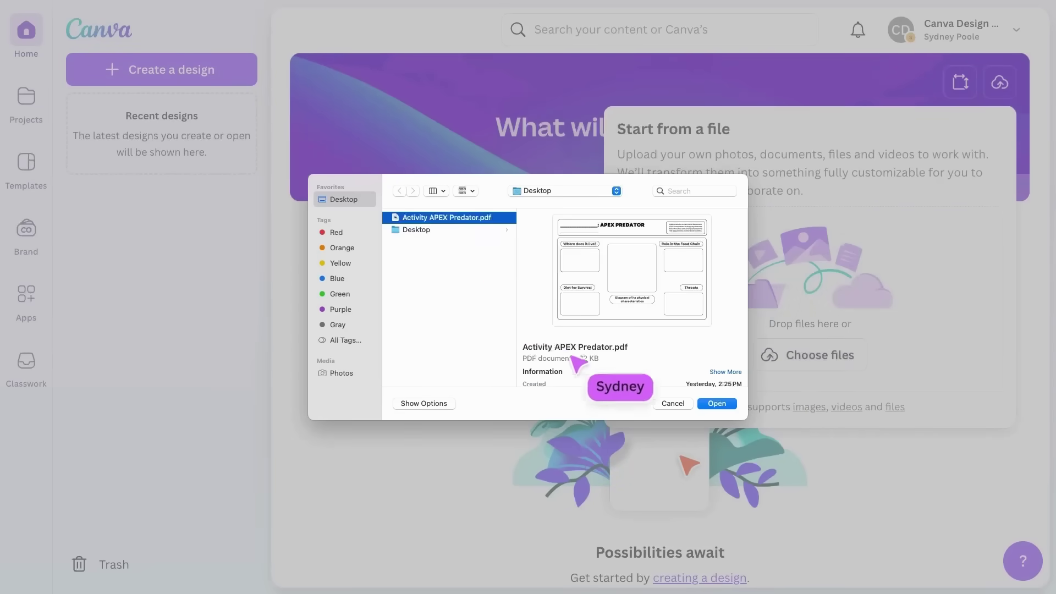
pyautogui.click(720, 405)
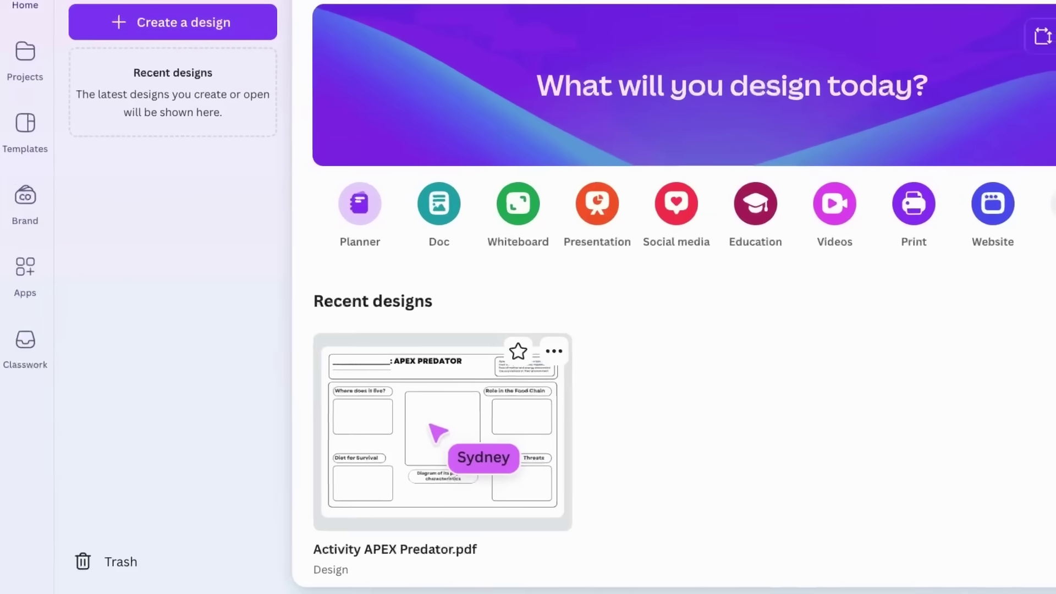
pyautogui.click(430, 425)
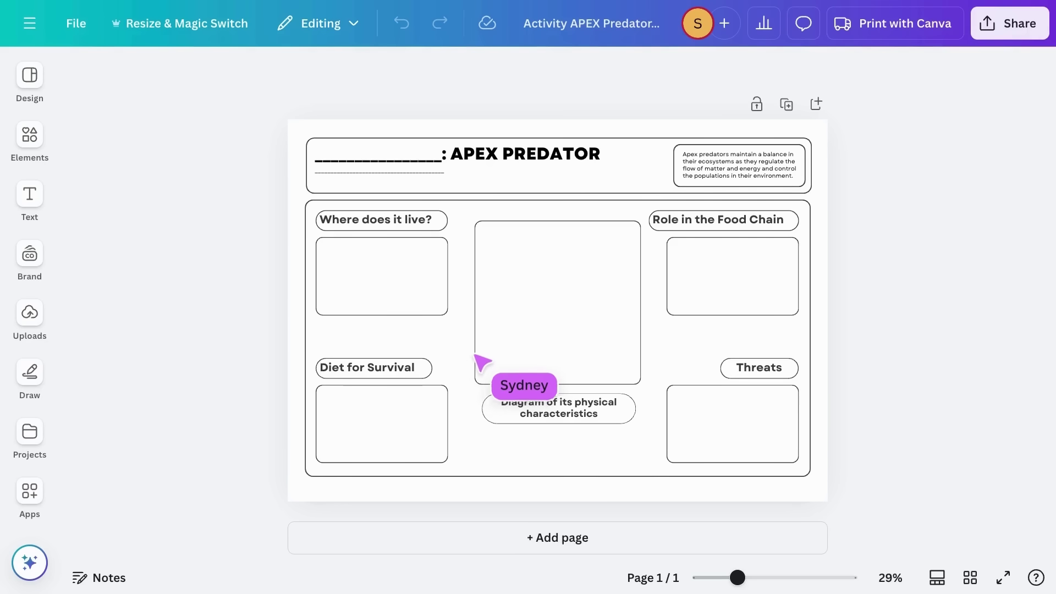
# Step: Select the APEX PREDATOR title and browse all fonts for More Sugar
pyautogui.click(495, 172)
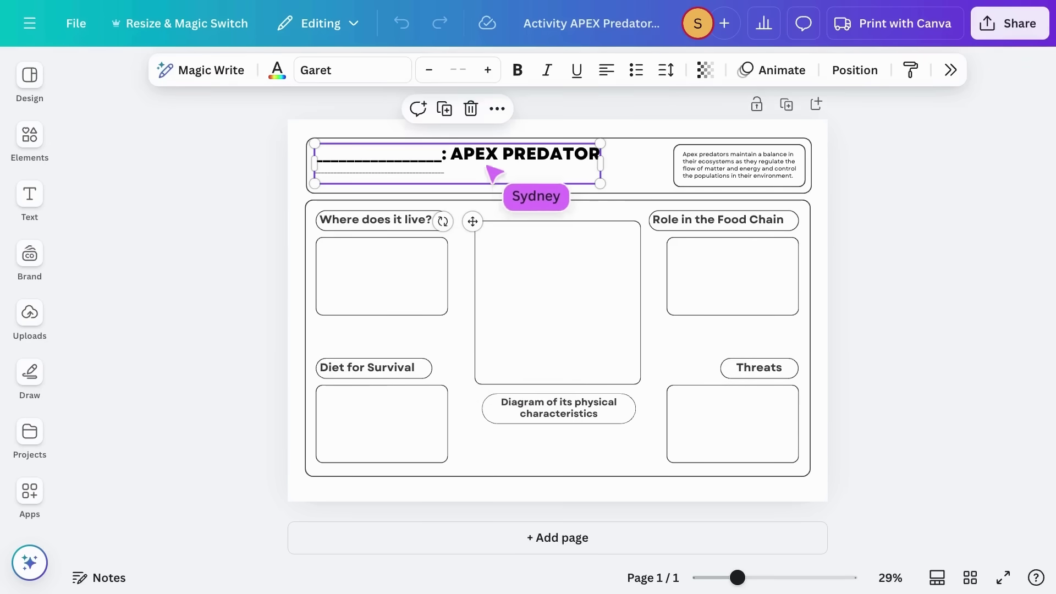
pyautogui.click(357, 77)
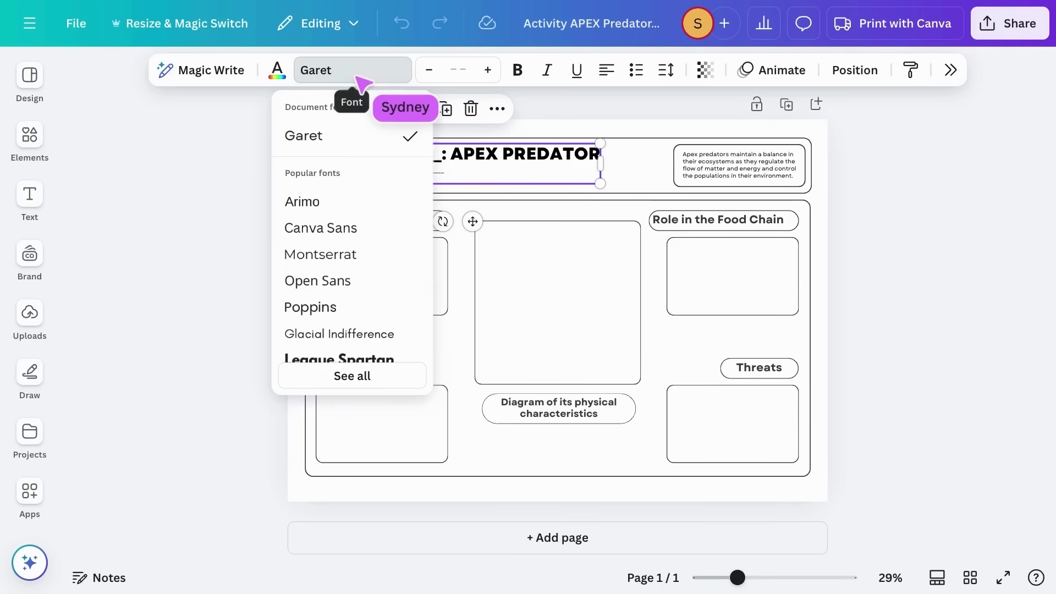
pyautogui.click(384, 380)
# Step: Apply More Sugar to all worksheet text and make the page background green
pyautogui.click(858, 367)
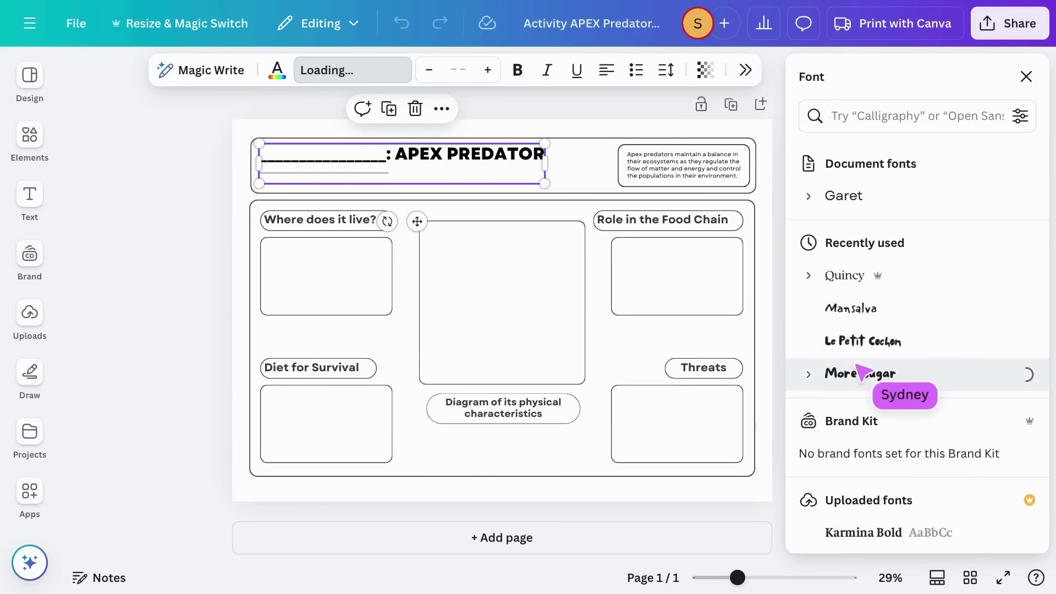
pyautogui.click(916, 523)
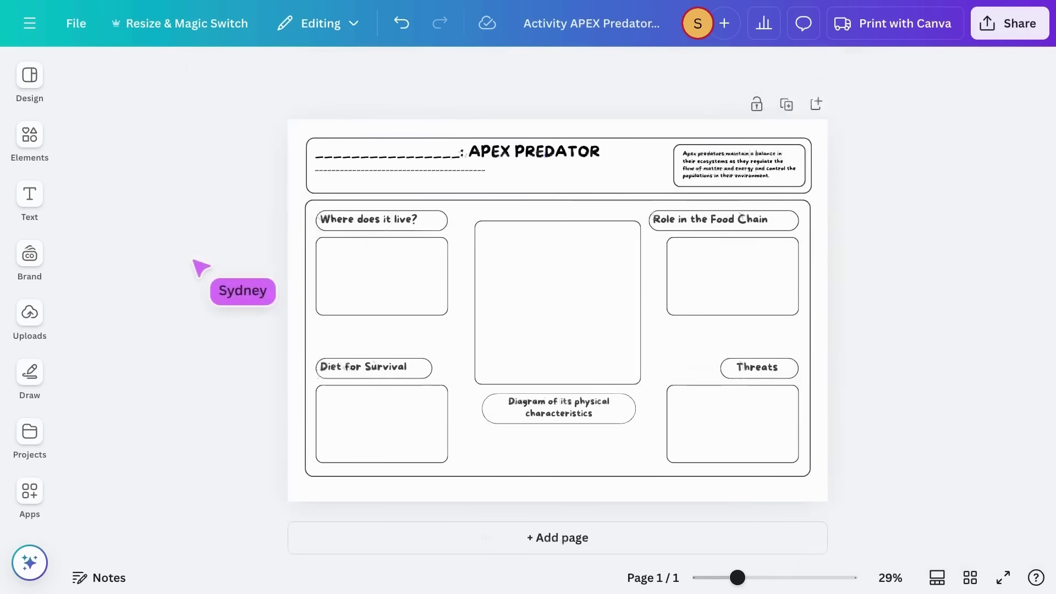
pyautogui.click(372, 186)
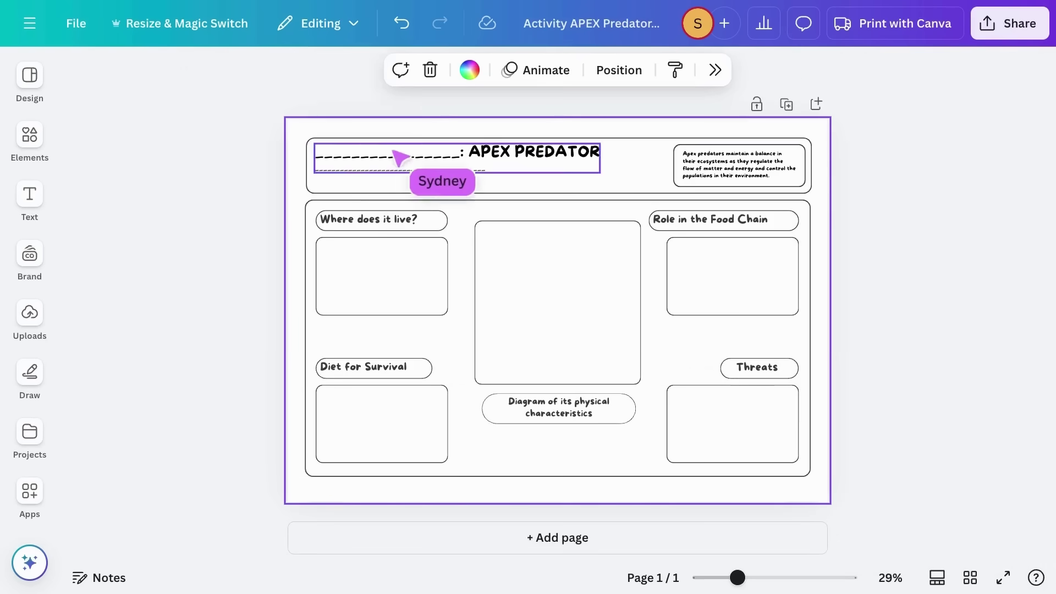
pyautogui.click(470, 70)
pyautogui.click(456, 236)
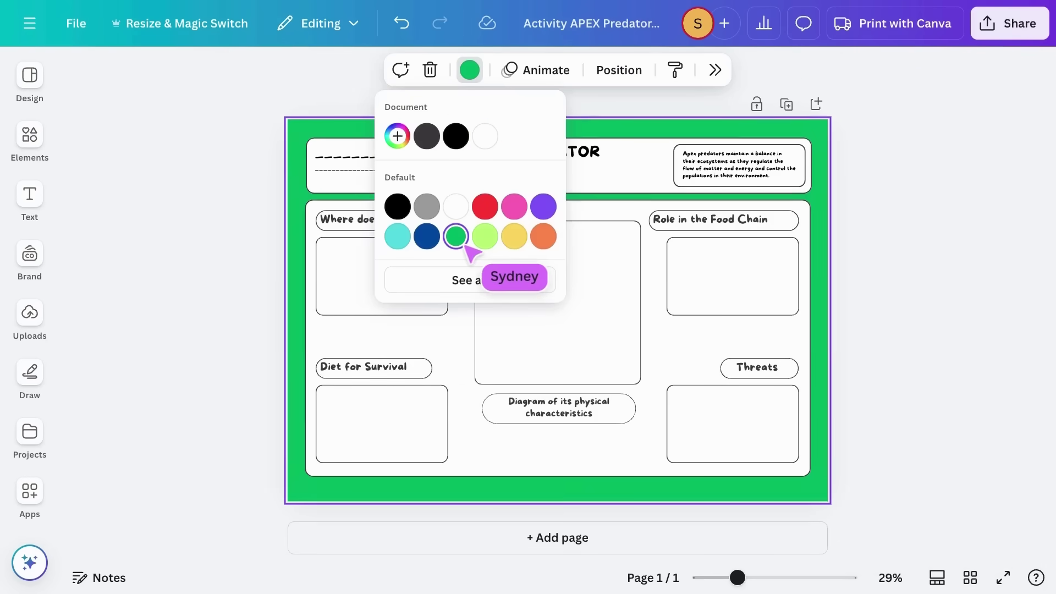
# Step: Colour the worksheet's header box yellow
pyautogui.click(632, 175)
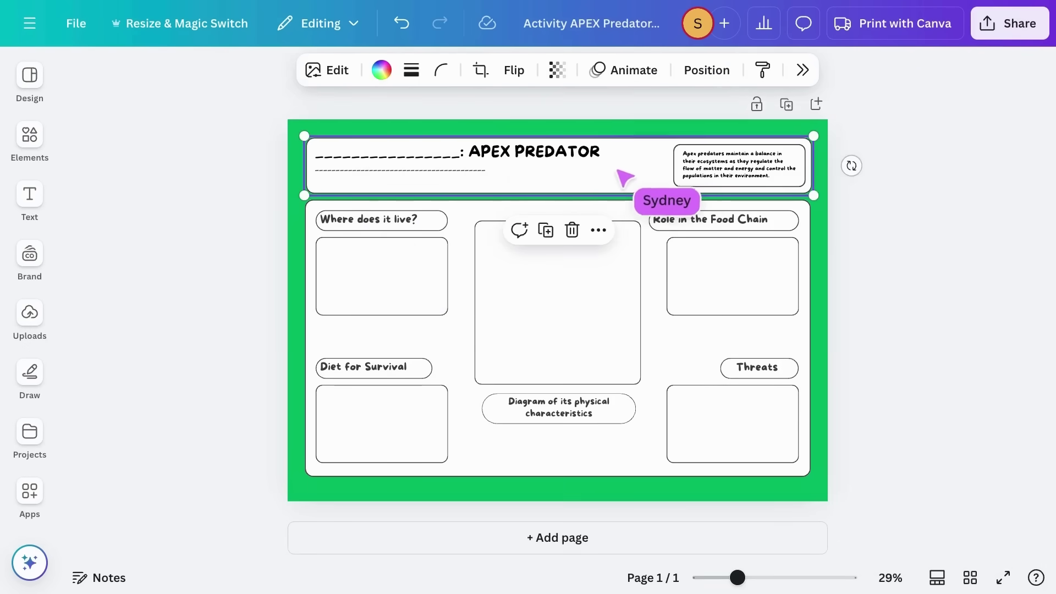
pyautogui.click(381, 70)
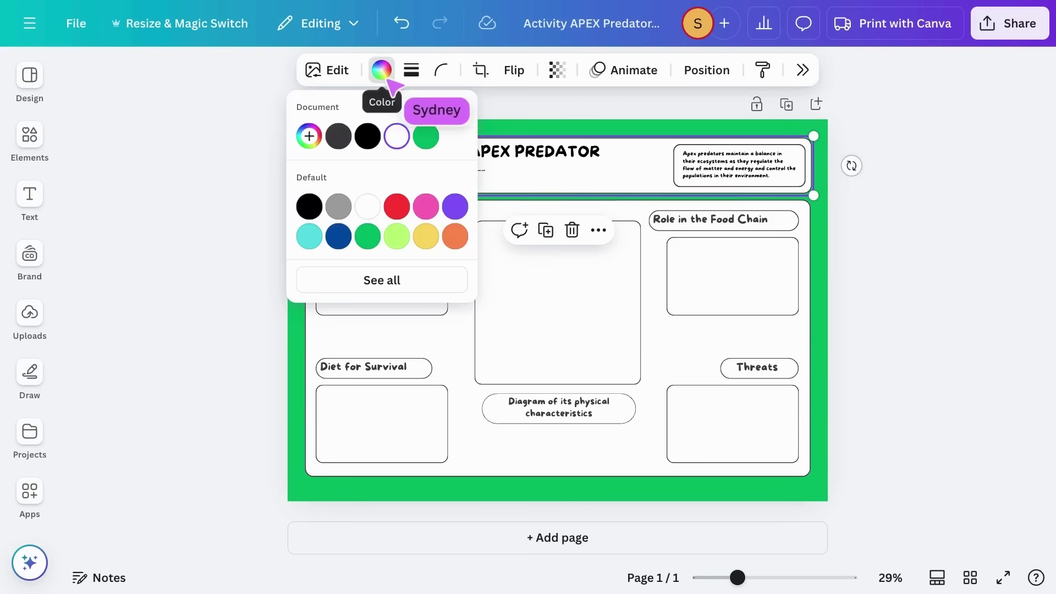
pyautogui.click(426, 237)
pyautogui.click(277, 229)
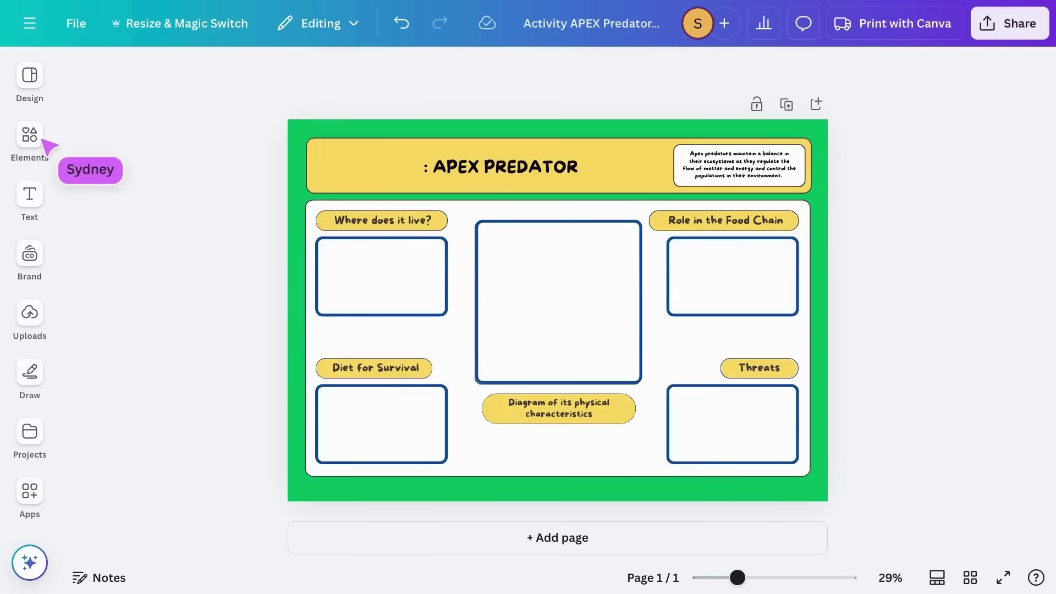
pyautogui.click(39, 138)
# Step: Add a small picture frame in the centre box and place curved arrows around it
pyautogui.click(104, 128)
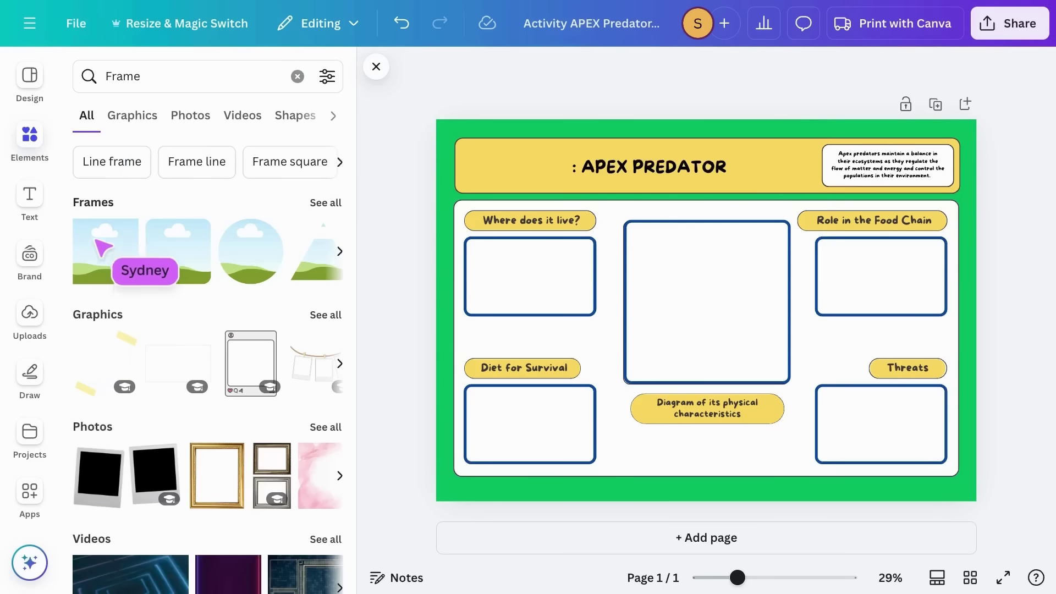
pyautogui.click(98, 252)
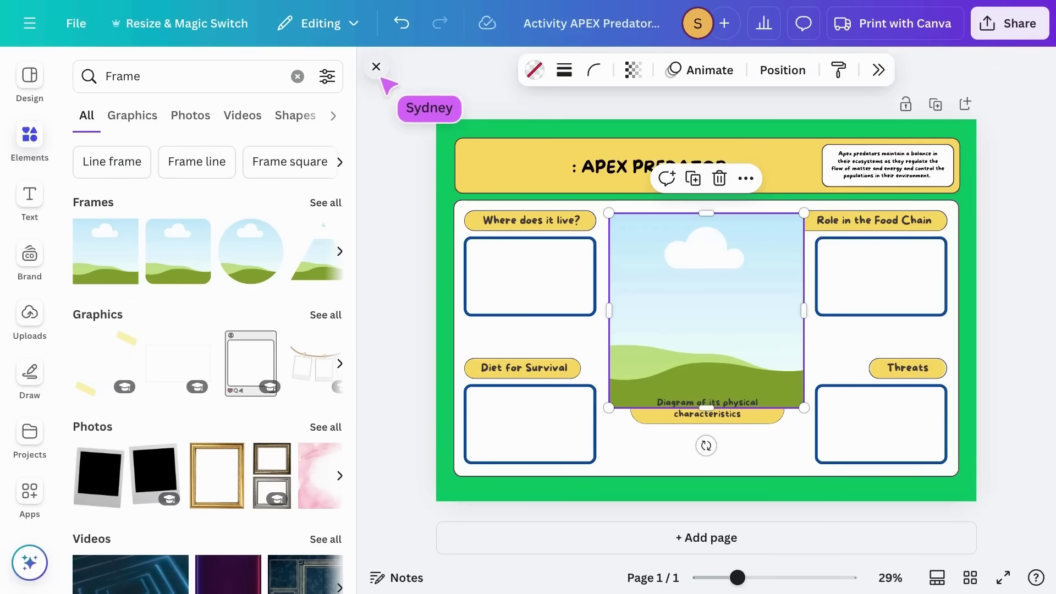
pyautogui.click(377, 68)
pyautogui.moveTo(460, 213); pyautogui.dragTo(539, 292)
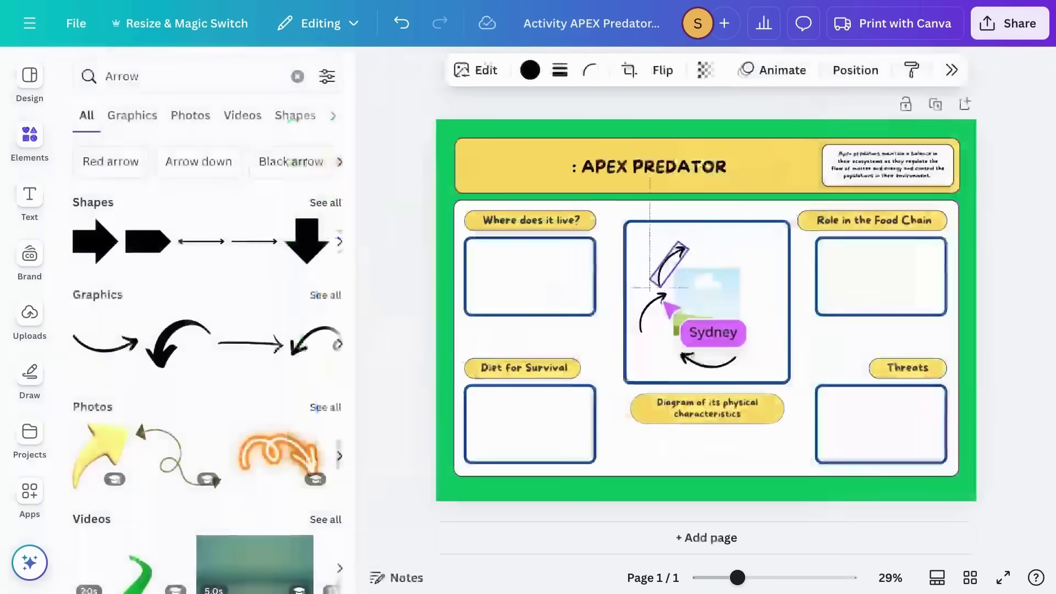
pyautogui.moveTo(667, 300); pyautogui.dragTo(701, 286)
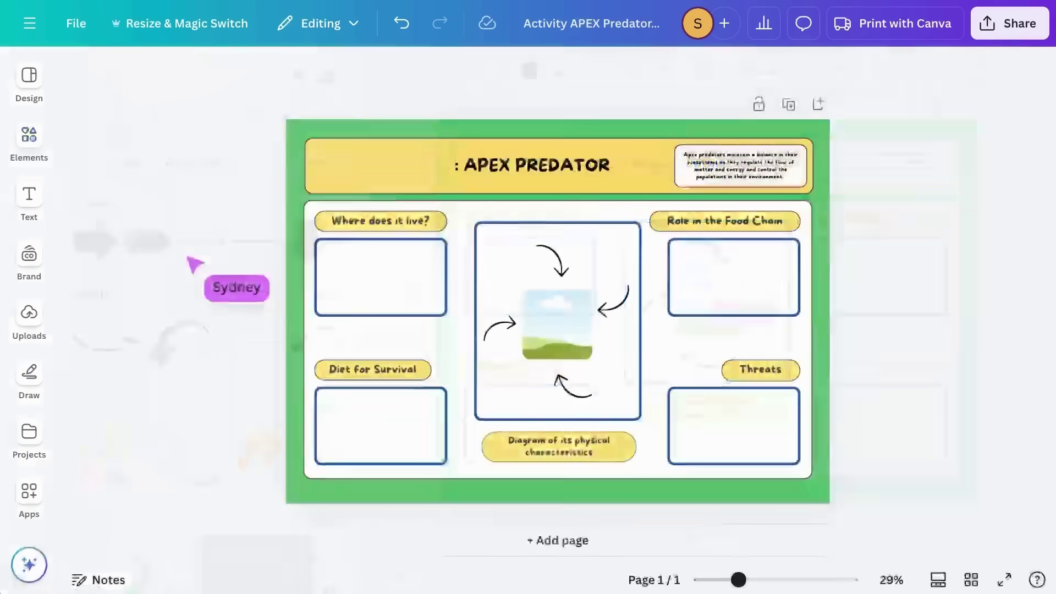
pyautogui.click(29, 135)
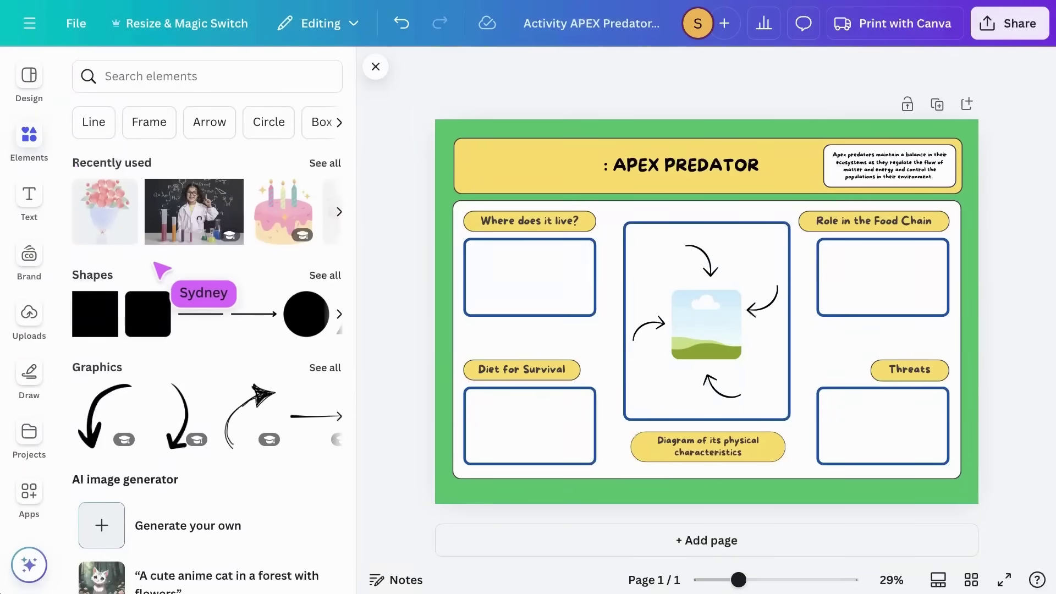
# Step: Open the AI image generator from the Elements panel
pyautogui.scroll(-1, 160, 269)
pyautogui.scroll(-3, 156, 265)
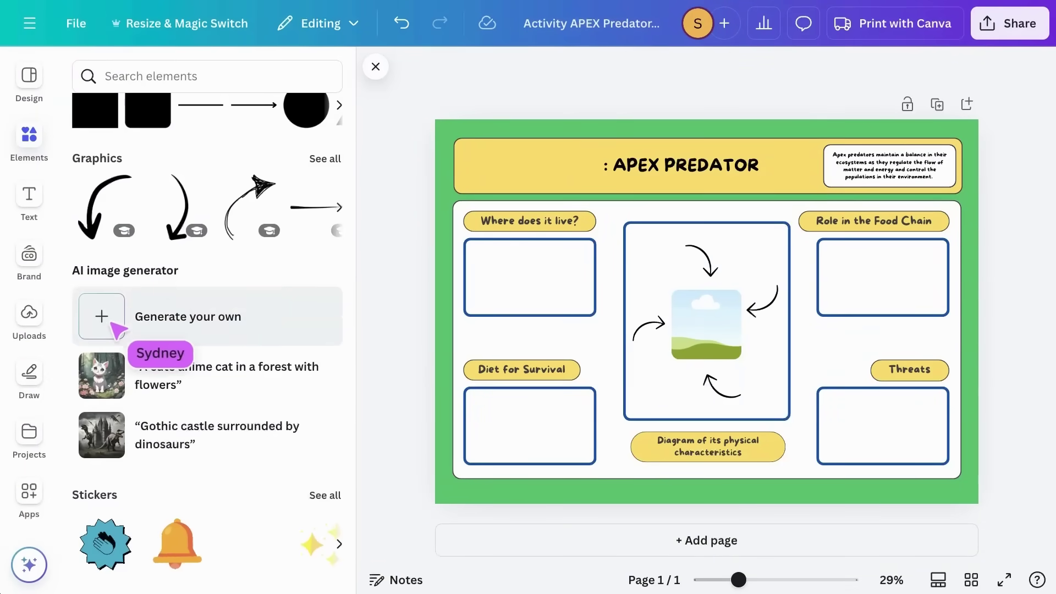
pyautogui.click(116, 326)
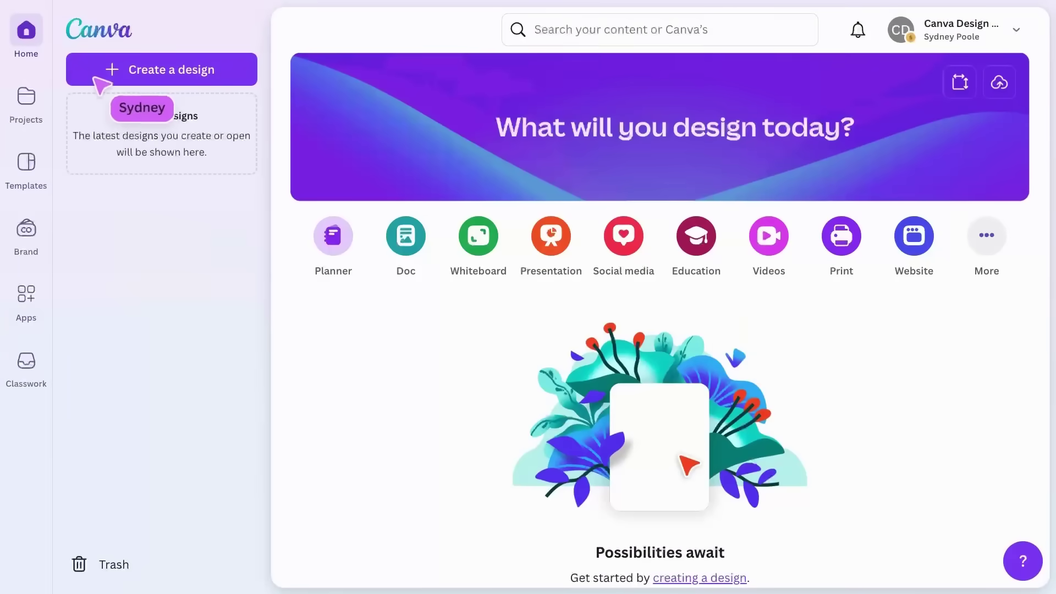
# Step: Create a new custom-size design of 1920 × 1080 px
pyautogui.click(97, 81)
pyautogui.scroll(-3, 552, 221)
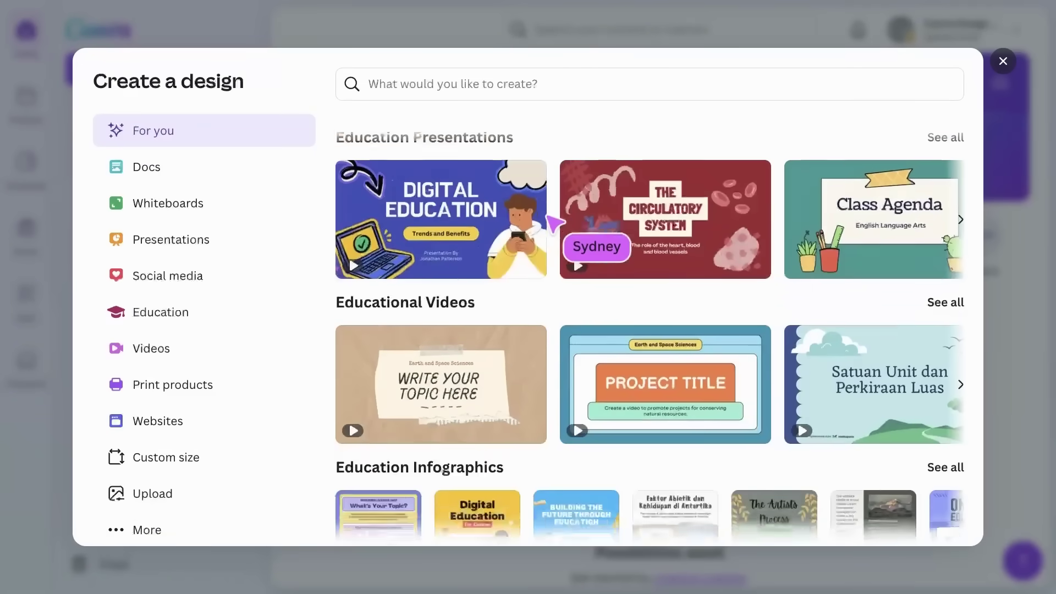
pyautogui.scroll(-5, 546, 215)
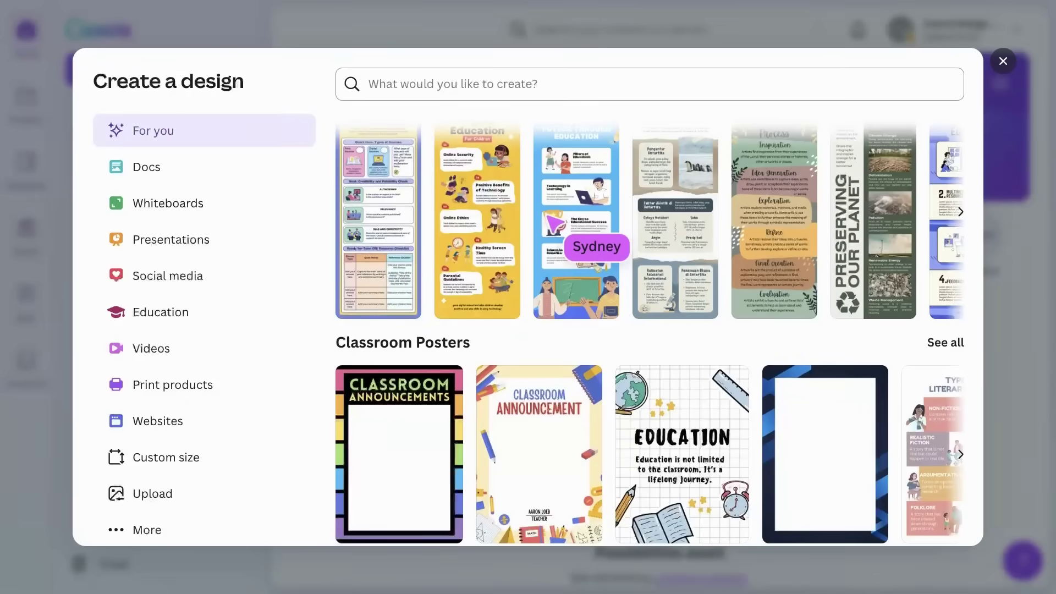
pyautogui.click(587, 87)
pyautogui.write('comic strip')
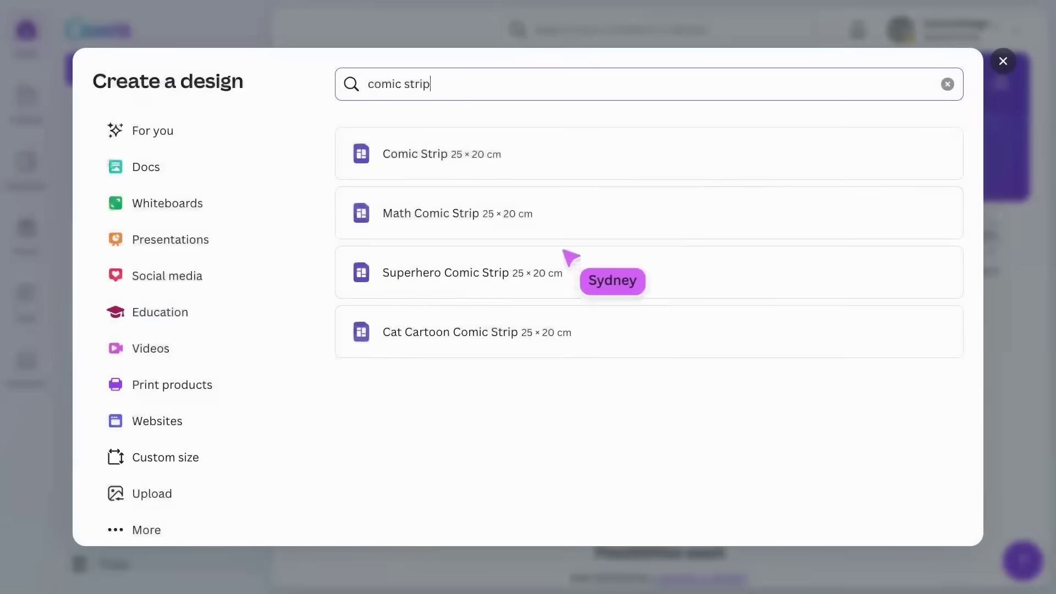
pyautogui.click(177, 467)
pyautogui.click(382, 177)
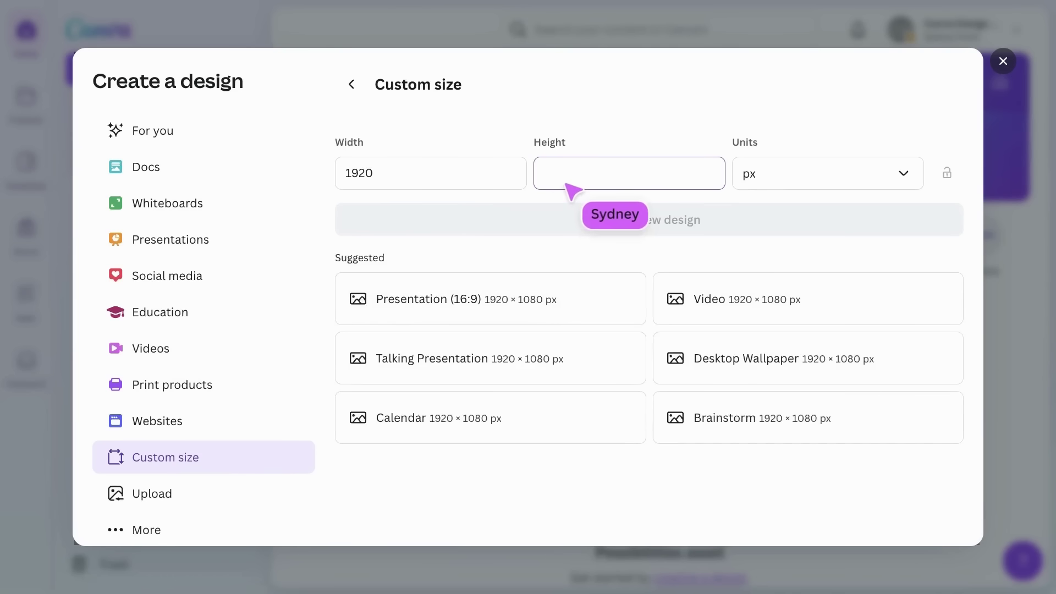
pyautogui.write('1080')
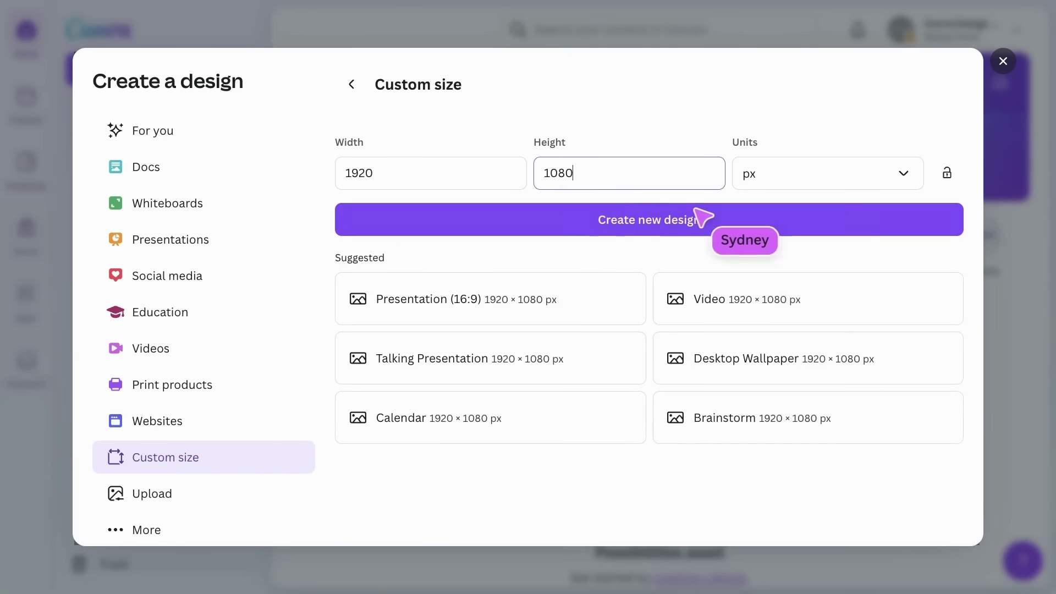
pyautogui.click(712, 218)
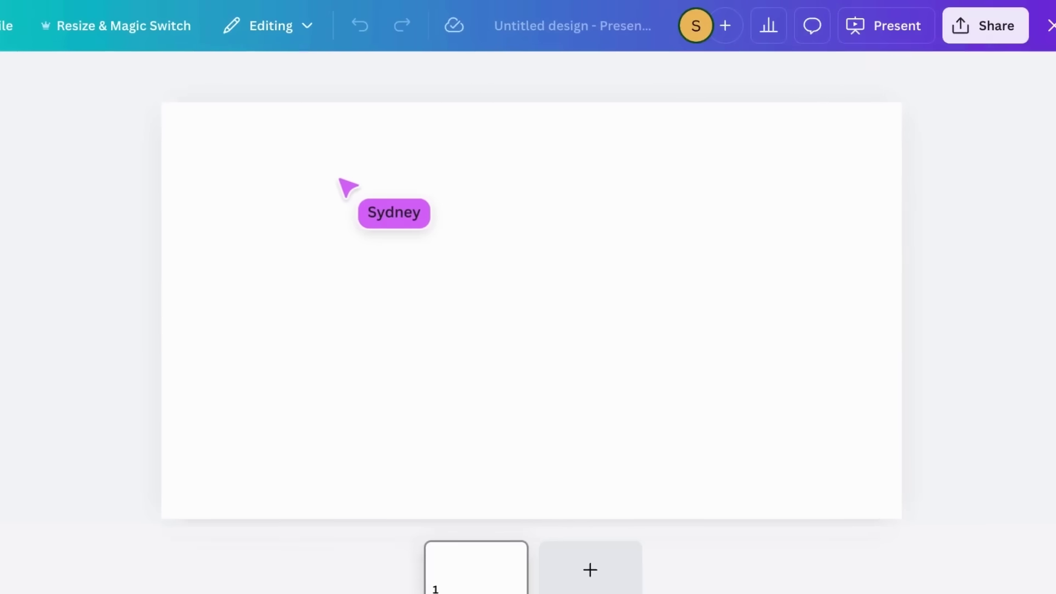
# Step: Give the first slide the Title Page with Photo layout of sky, clouds and hills
pyautogui.click(40, 203)
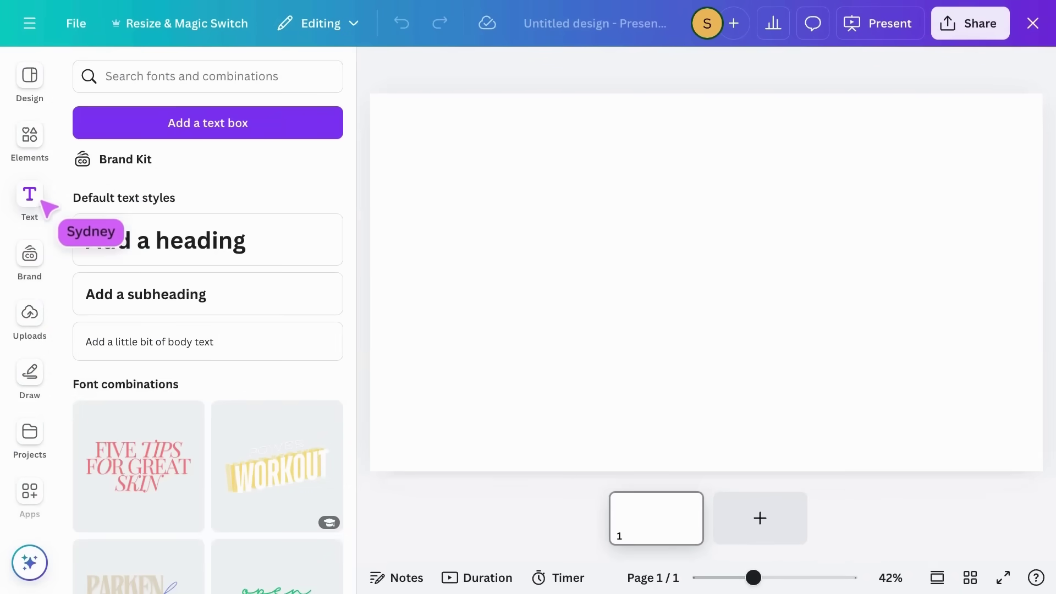
pyautogui.click(42, 141)
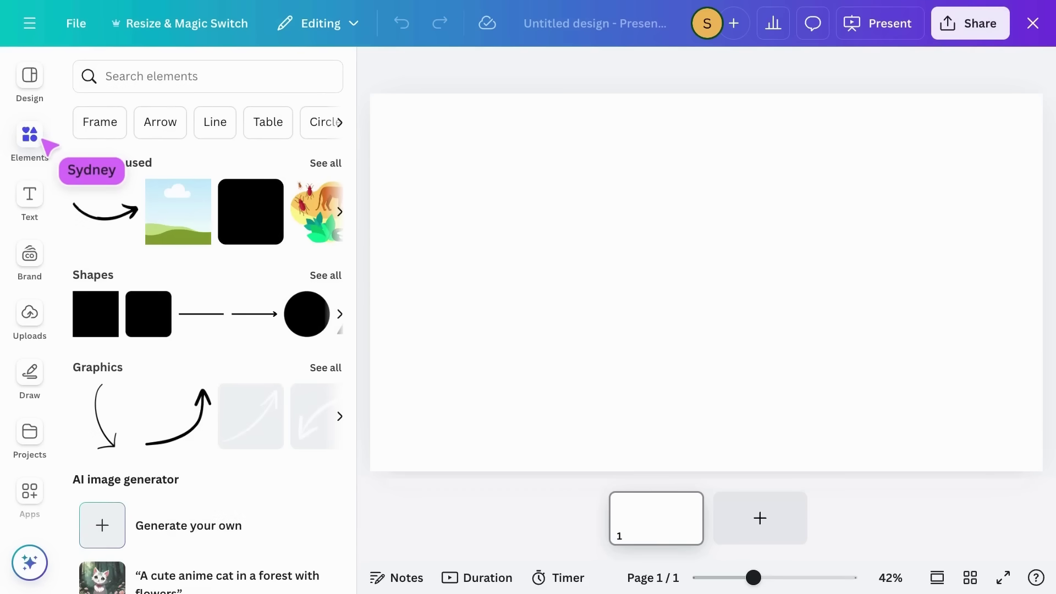
pyautogui.click(44, 82)
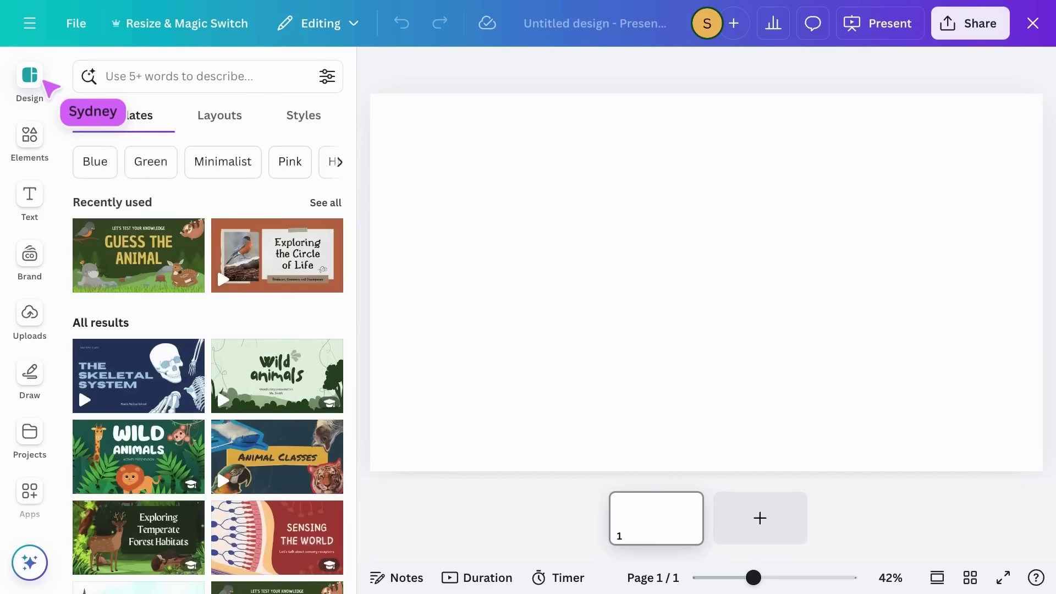
pyautogui.click(253, 130)
pyautogui.click(294, 251)
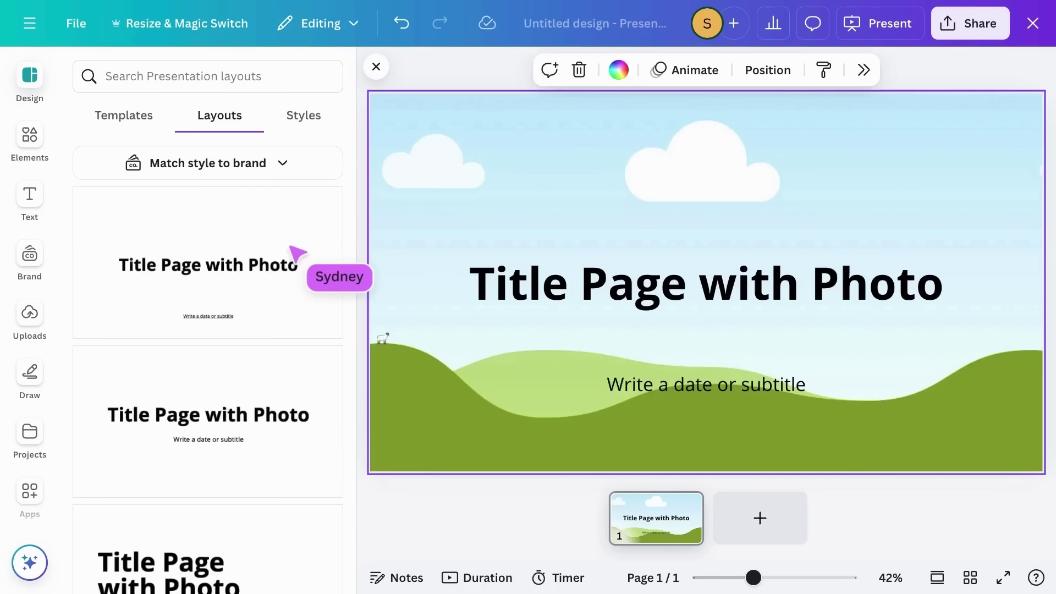
pyautogui.click(329, 129)
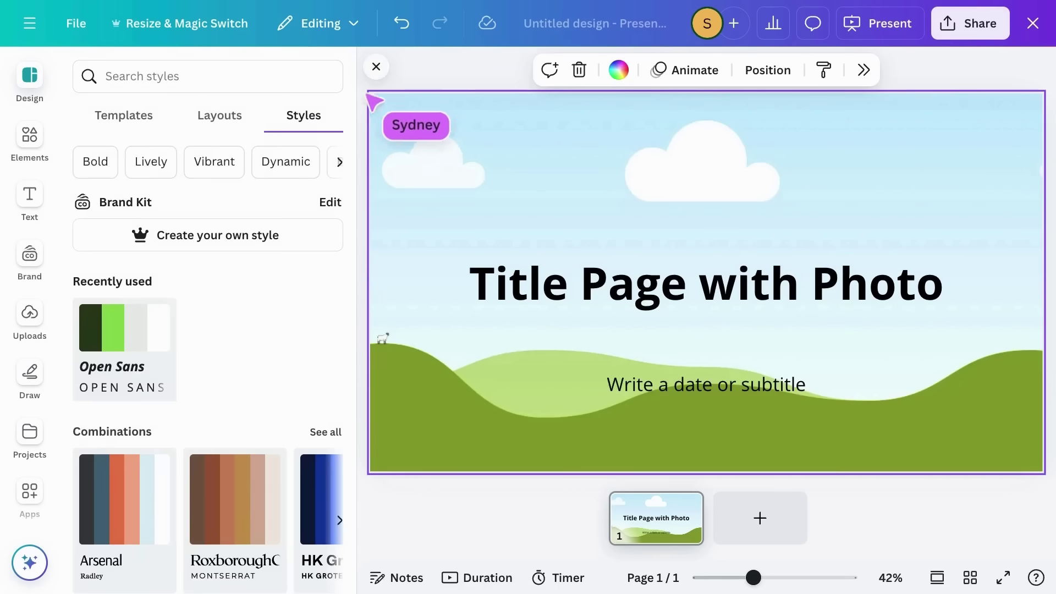
pyautogui.click(376, 66)
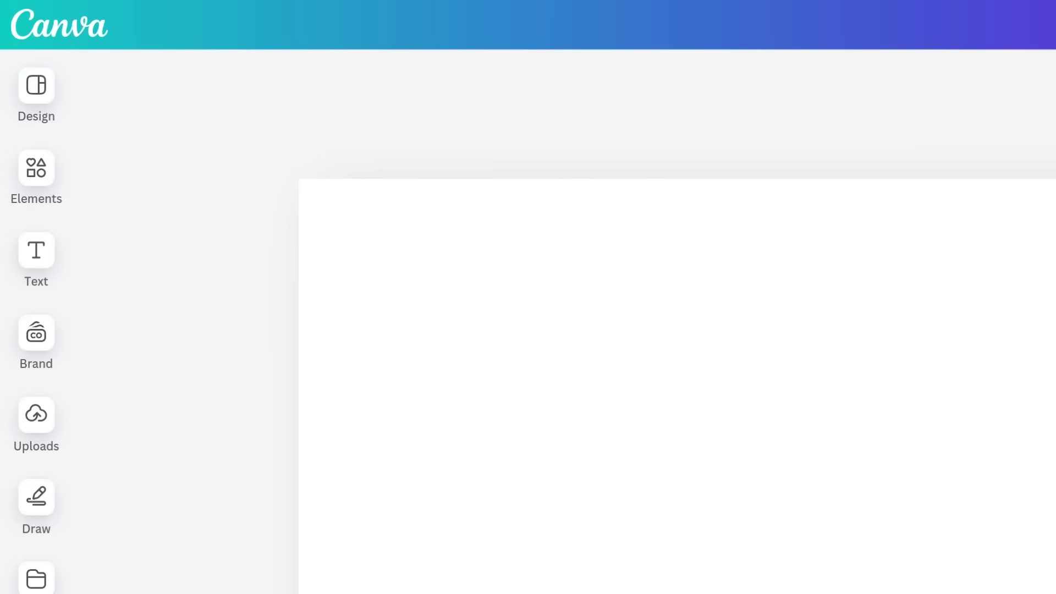
pyautogui.click(36, 87)
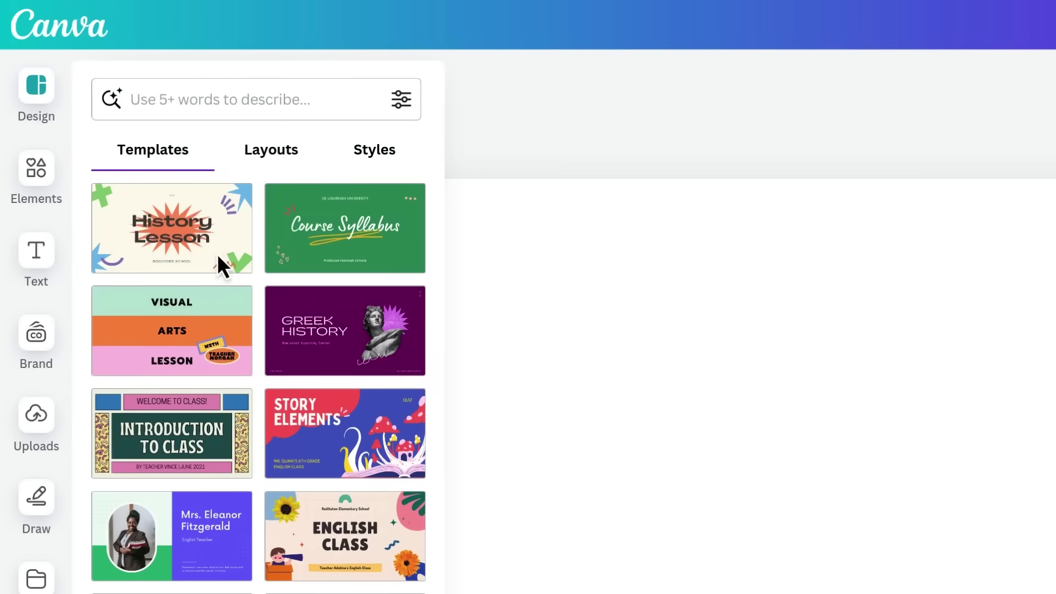
pyautogui.click(218, 255)
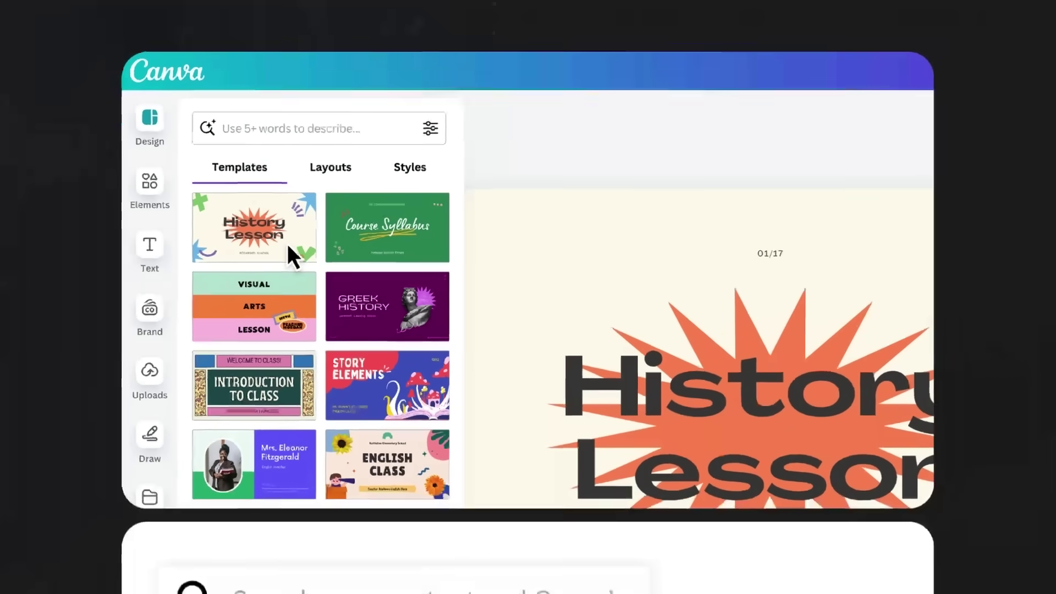